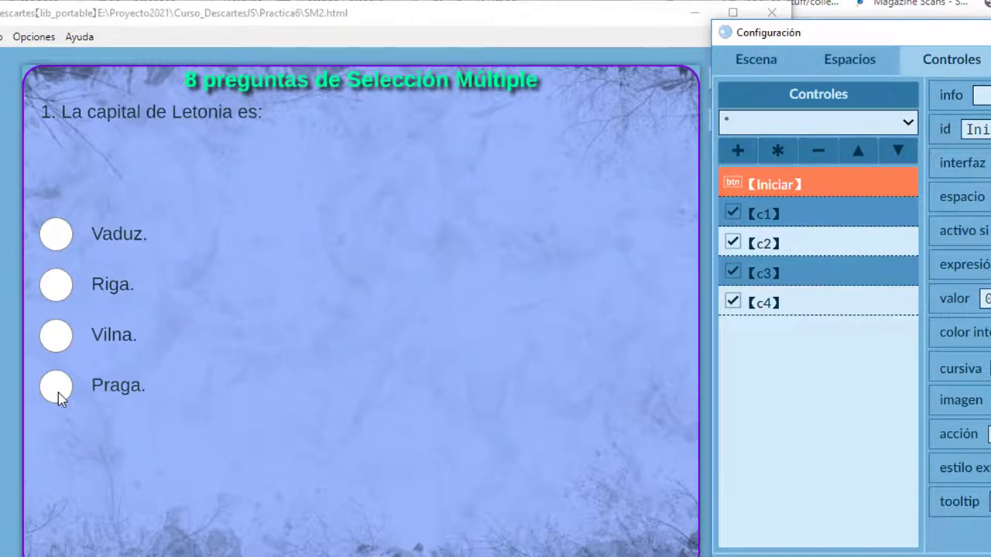
Answer question 1 with Riga, and examine the full calculation parameter of the Iniciar button, including the reset of c1 to c4.
{"action": "left_click", "coordinate": [57, 288]}
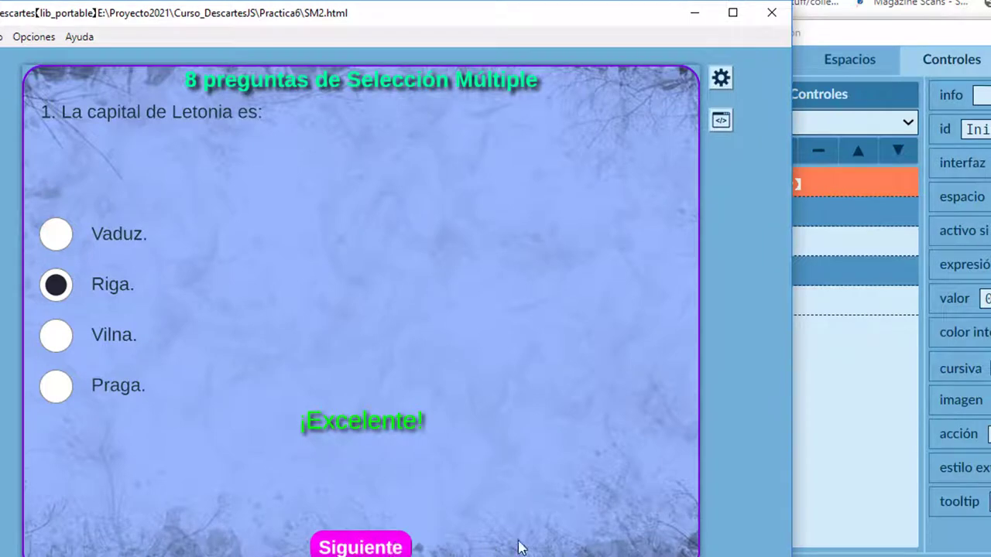
{"action": "key", "text": "alt+Tab"}
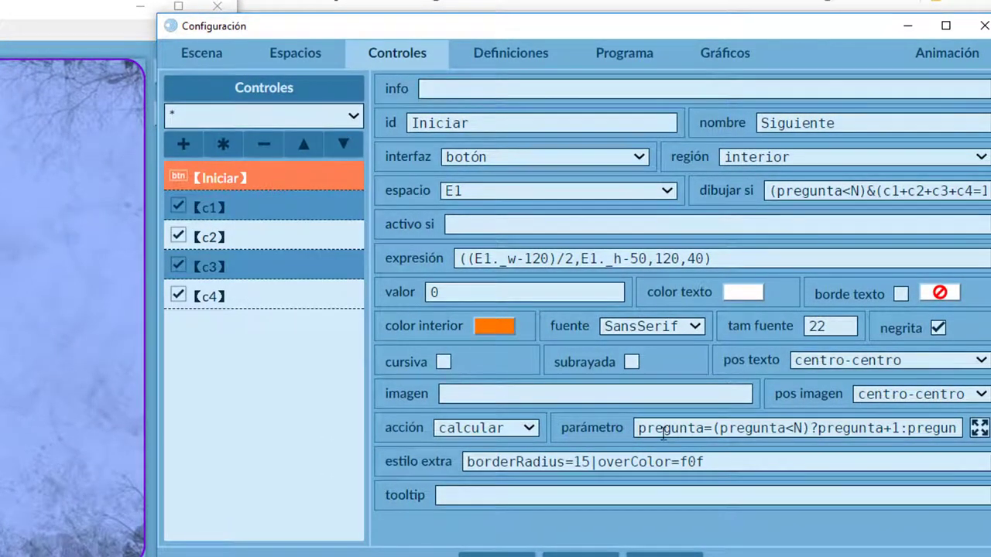
{"action": "left_click", "coordinate": [979, 429]}
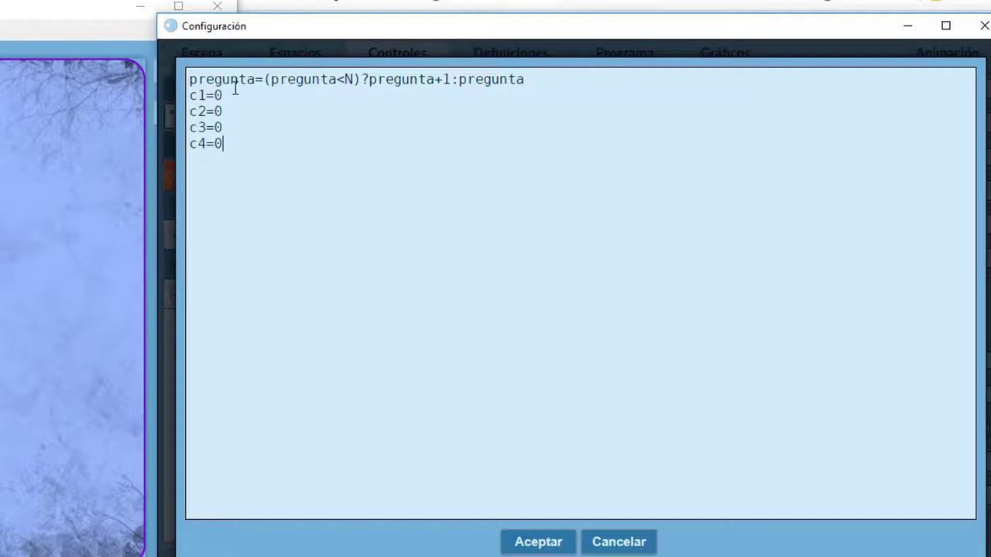
{"action": "left_click_drag", "start_coordinate": [190, 80], "coordinate": [555, 82]}
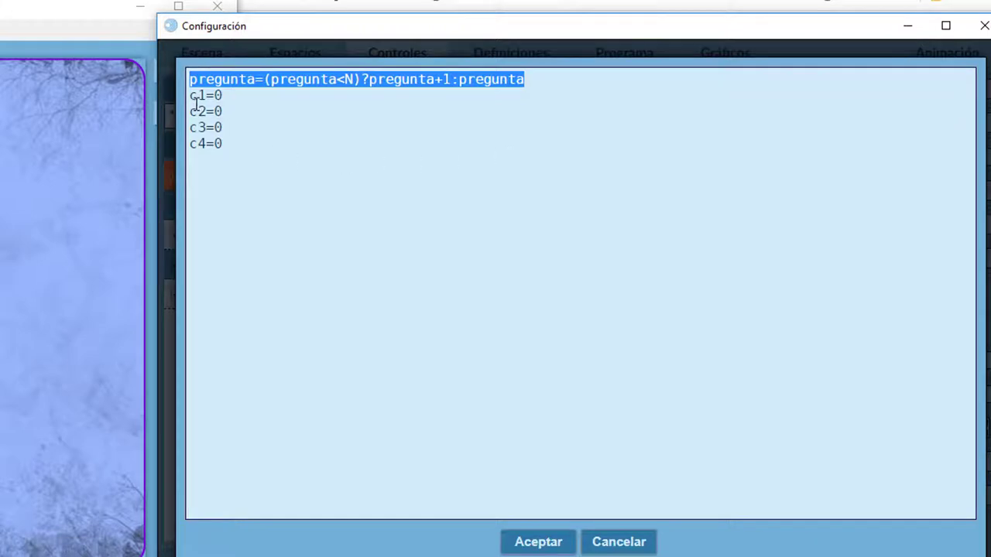
{"action": "left_click_drag", "start_coordinate": [191, 96], "coordinate": [225, 154]}
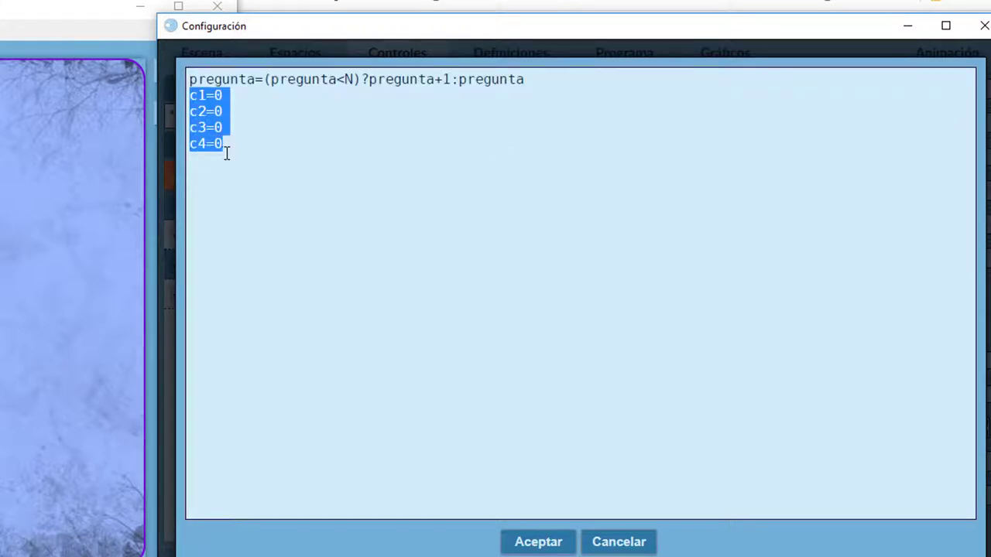
{"action": "left_click", "coordinate": [227, 153]}
{"action": "left_click", "coordinate": [527, 546]}
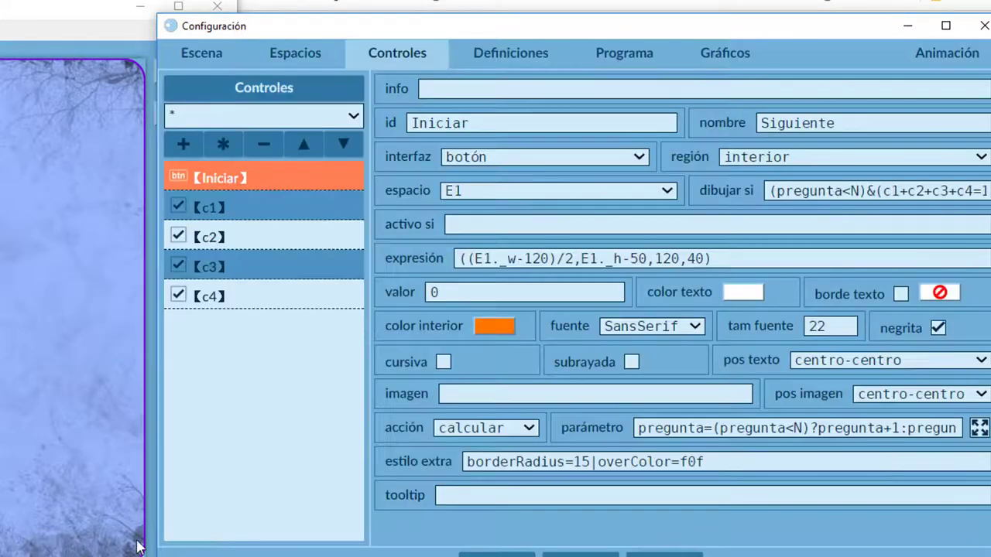
Advance the quiz to the next question and examine the activation condition of the c1 control.
{"action": "left_click", "coordinate": [496, 554]}
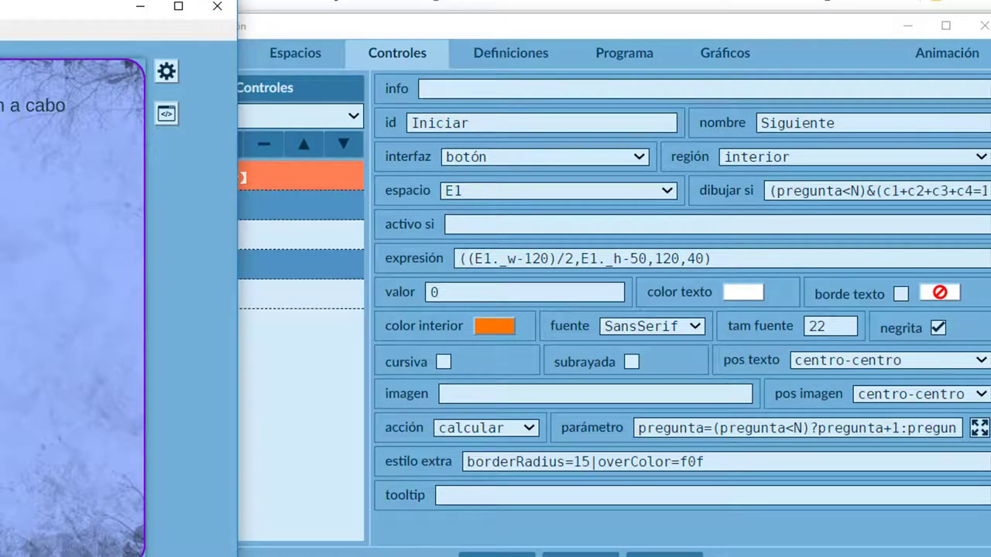
{"action": "left_click", "coordinate": [320, 358]}
{"action": "left_click", "coordinate": [204, 203]}
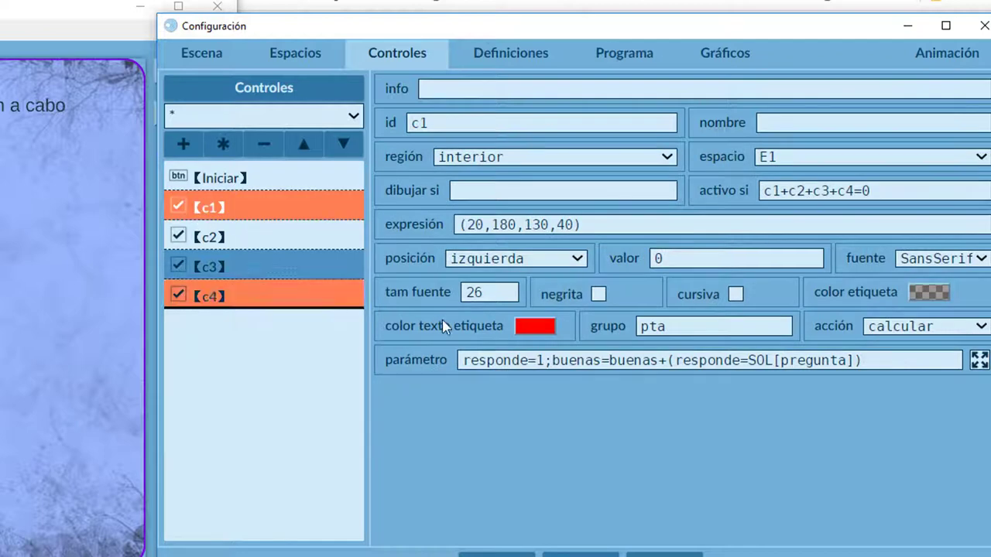
{"action": "left_click", "coordinate": [883, 192]}
{"action": "left_click_drag", "start_coordinate": [872, 191], "coordinate": [761, 191]}
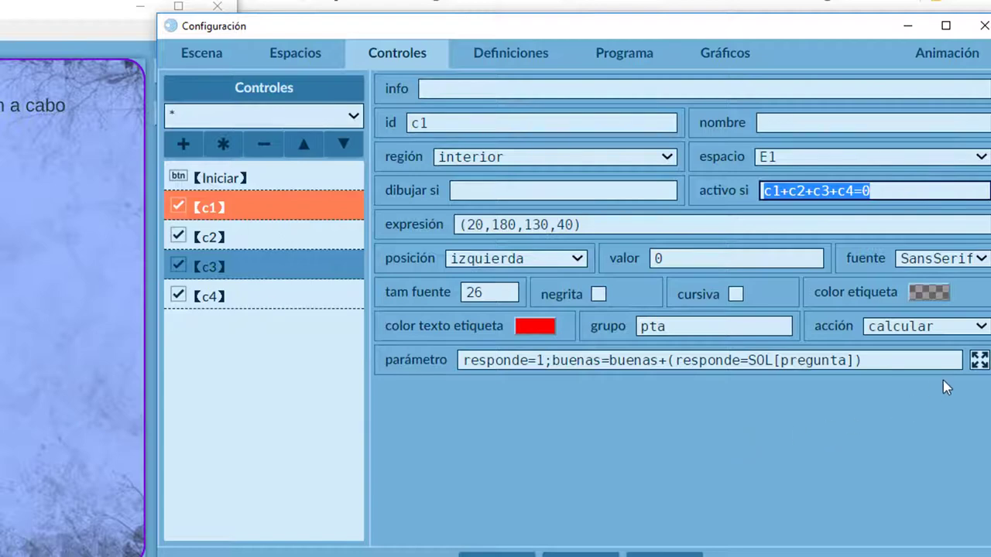
Examine the c1 control's full parameter code, covering the responde assignment, the buenas expression and the SOL vector.
{"action": "left_click", "coordinate": [979, 360]}
{"action": "left_click", "coordinate": [192, 79]}
{"action": "left_click_drag", "start_coordinate": [192, 79], "coordinate": [299, 79]}
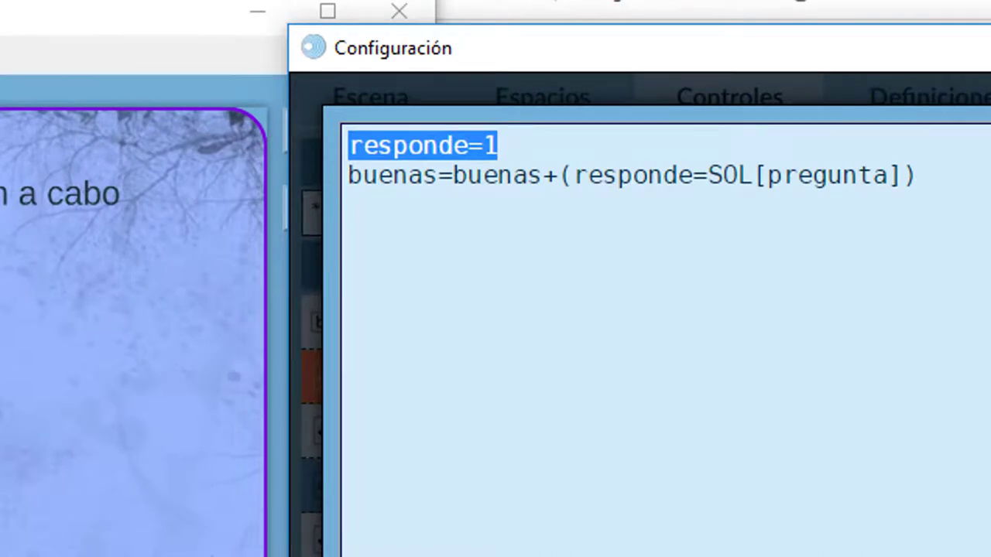
{"action": "left_click", "coordinate": [490, 224]}
{"action": "left_click_drag", "start_coordinate": [364, 186], "coordinate": [925, 179]}
{"action": "left_click", "coordinate": [763, 237]}
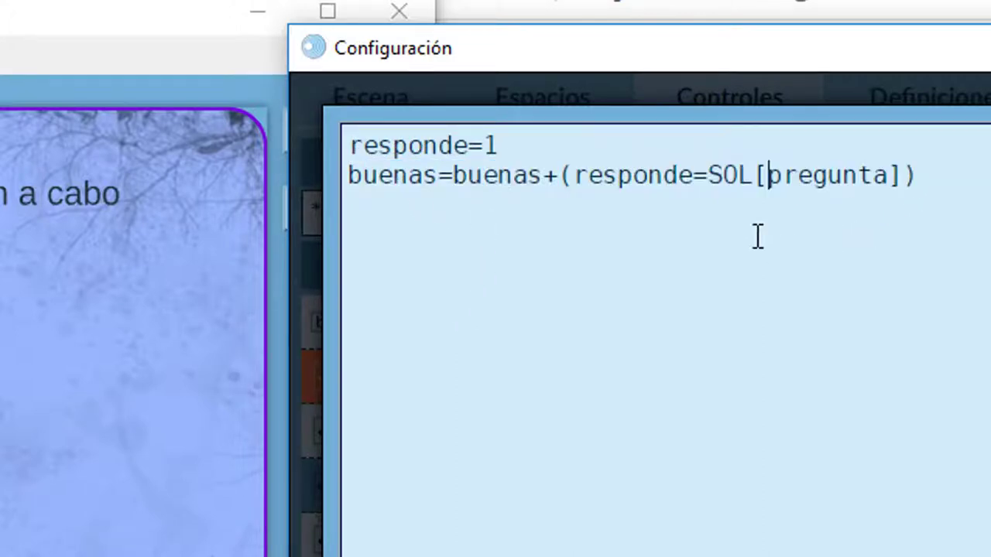
{"action": "left_click", "coordinate": [712, 181]}
{"action": "left_click_drag", "start_coordinate": [713, 182], "coordinate": [750, 183]}
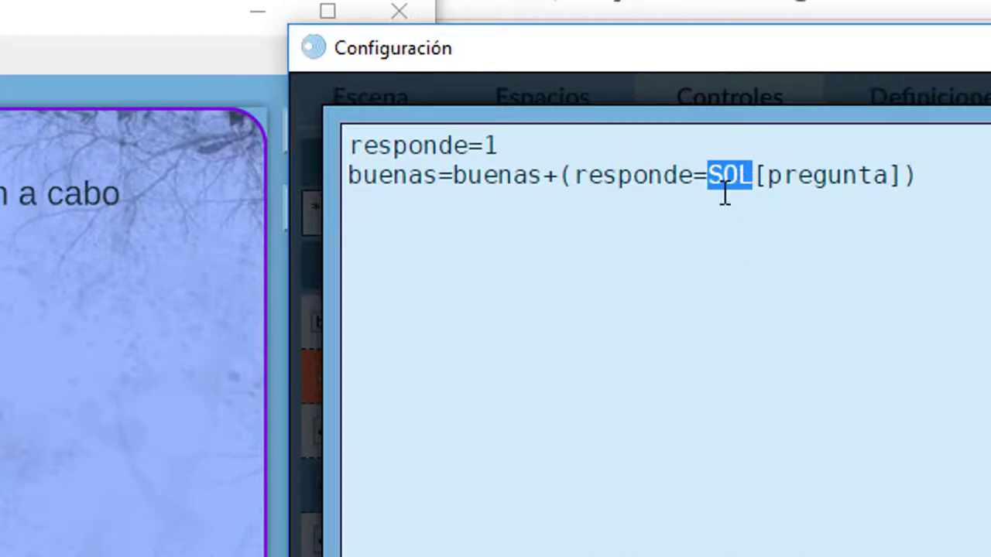
{"action": "left_click", "coordinate": [516, 539]}
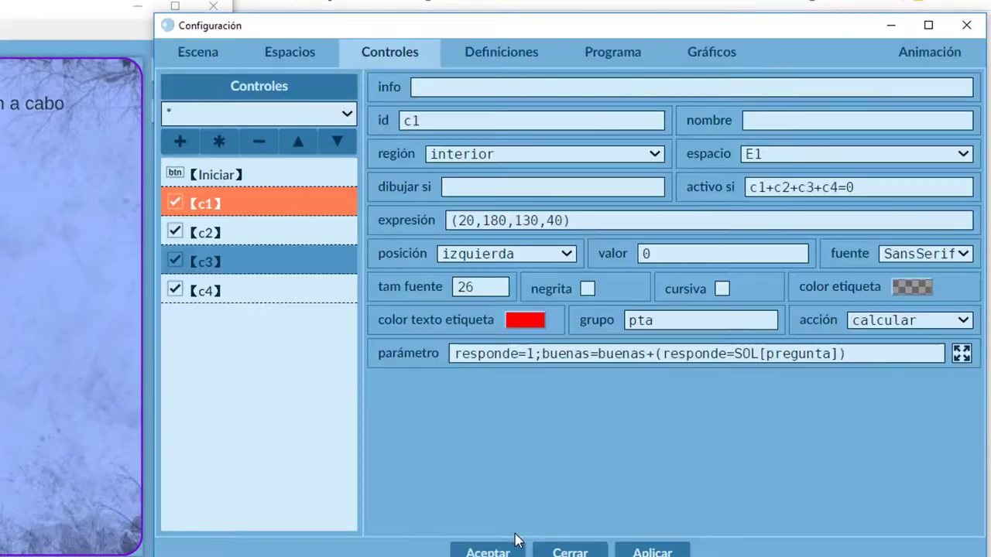
Compare the responde value in the parameters of the c2, c3 and c4 controls.
{"action": "left_click", "coordinate": [214, 238]}
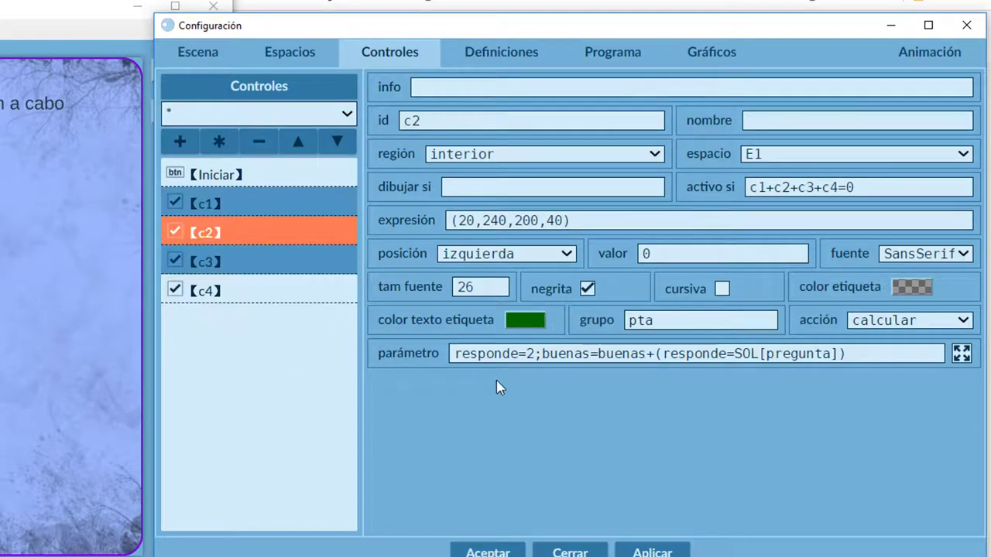
{"action": "double_click", "coordinate": [529, 354]}
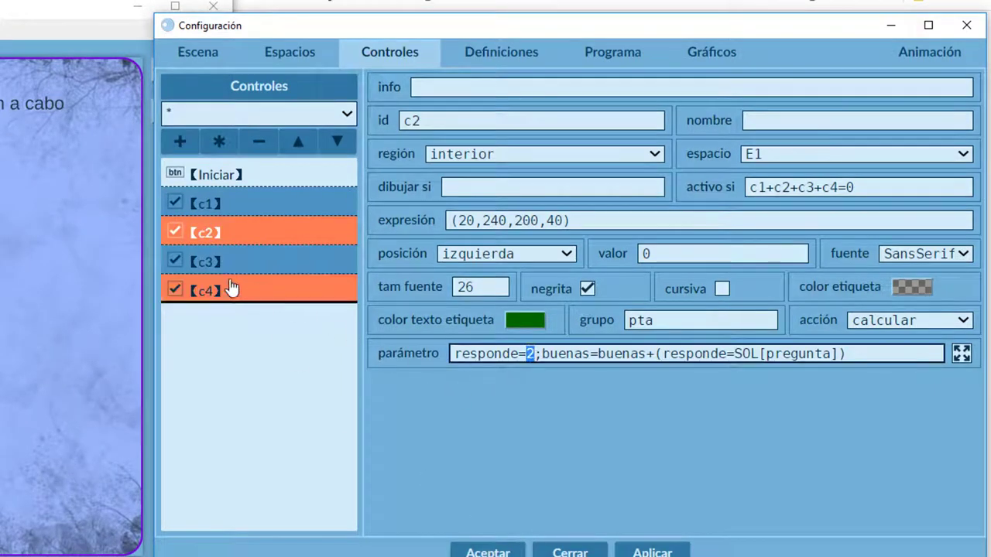
{"action": "left_click", "coordinate": [209, 261]}
{"action": "double_click", "coordinate": [529, 354]}
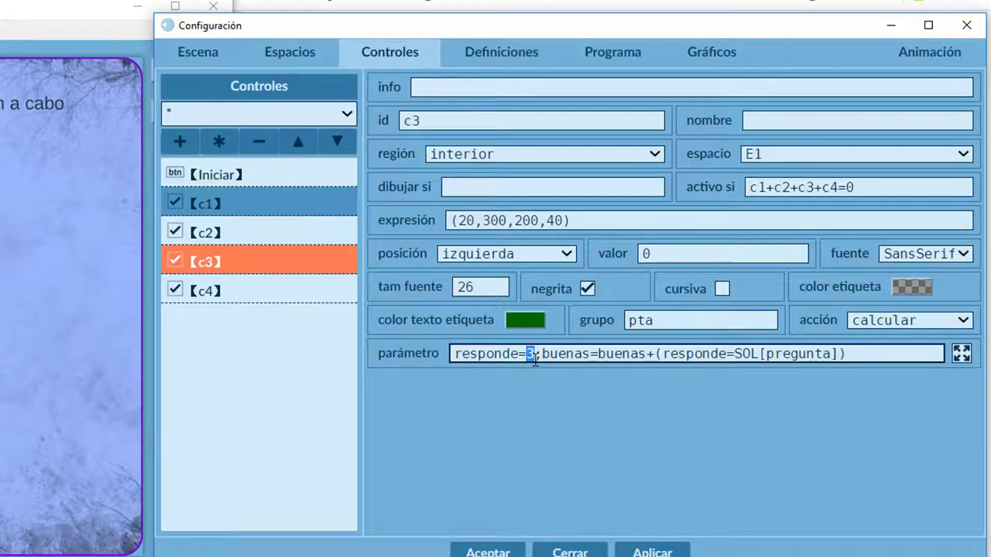
{"action": "left_click", "coordinate": [206, 293]}
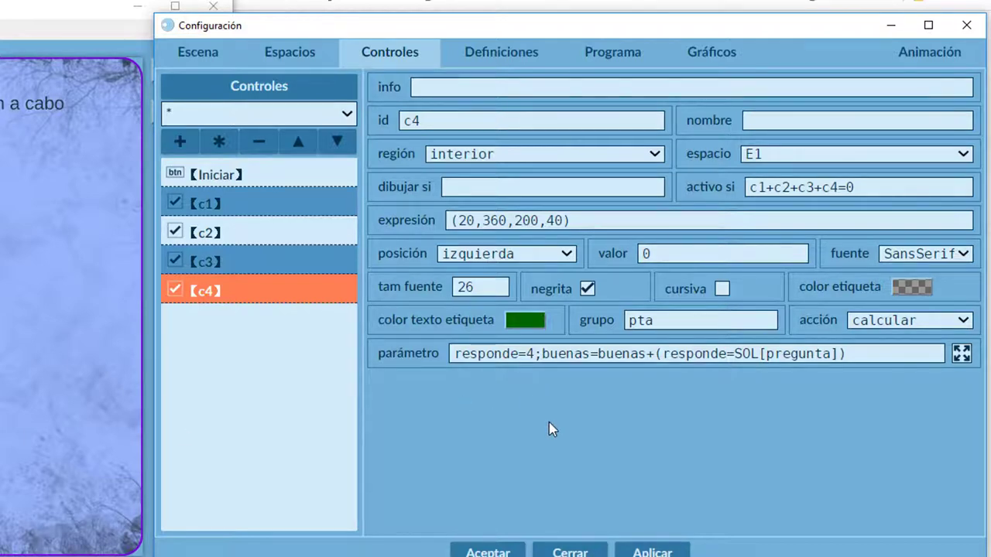
Display the definition of vector P and open P.txt from the textos folder in a widened Notepad window.
{"action": "left_click", "coordinate": [496, 52]}
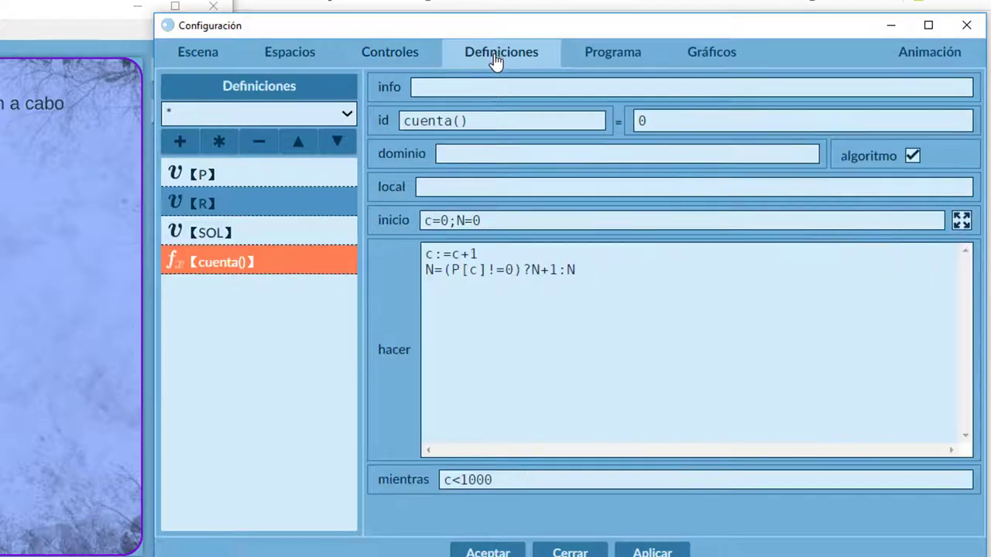
{"action": "left_click", "coordinate": [206, 172]}
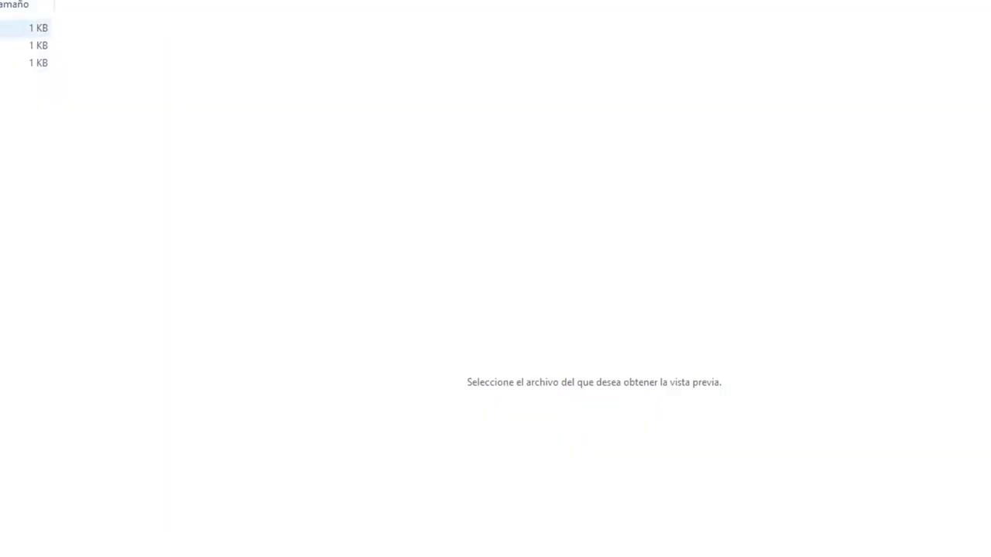
{"action": "double_click", "coordinate": [23, 28]}
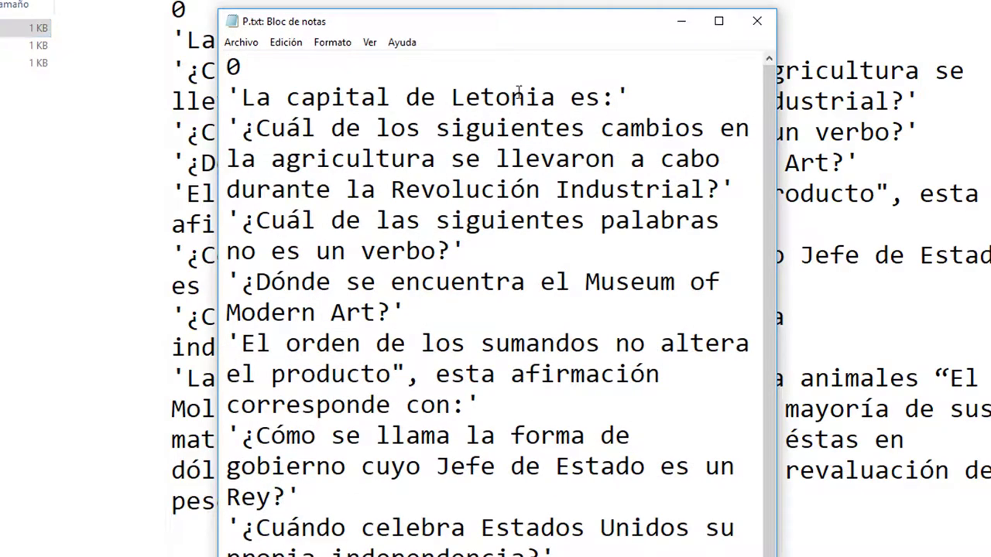
{"action": "left_click_drag", "start_coordinate": [546, 29], "coordinate": [285, 29]}
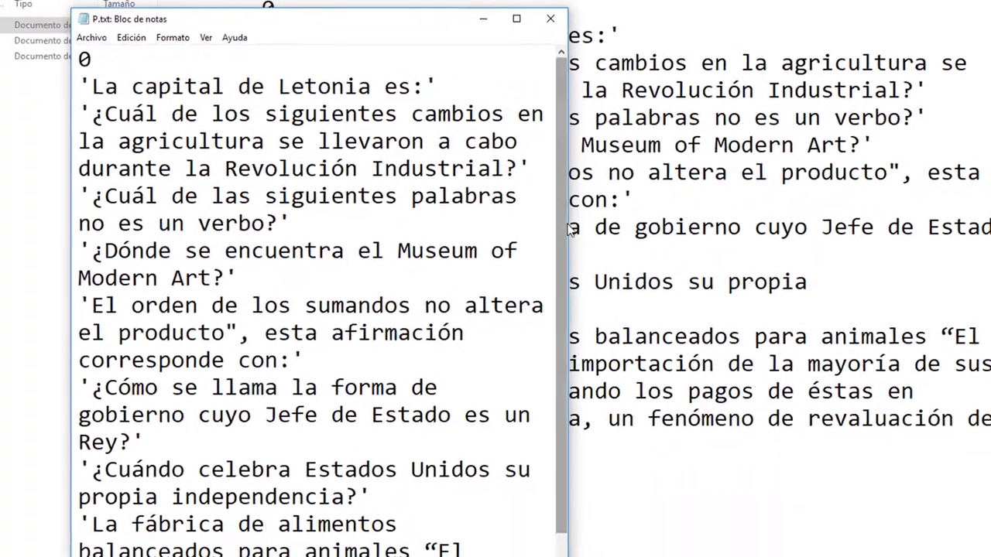
{"action": "left_click_drag", "start_coordinate": [573, 229], "coordinate": [933, 228]}
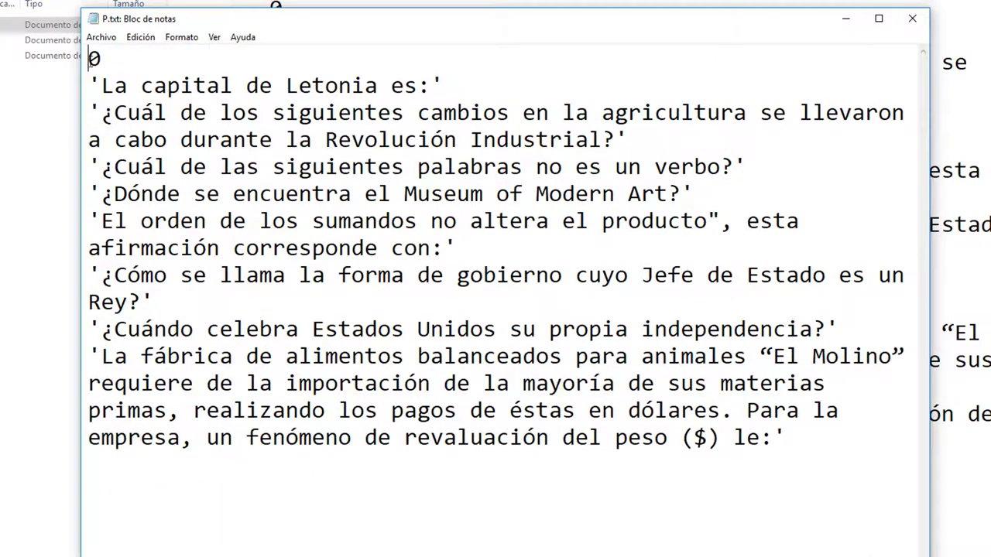
Review the structure of P.txt, from the initial 0 through the quoted question lines to the final question.
{"action": "left_click_drag", "start_coordinate": [90, 62], "coordinate": [111, 62]}
{"action": "left_click_drag", "start_coordinate": [90, 85], "coordinate": [485, 84]}
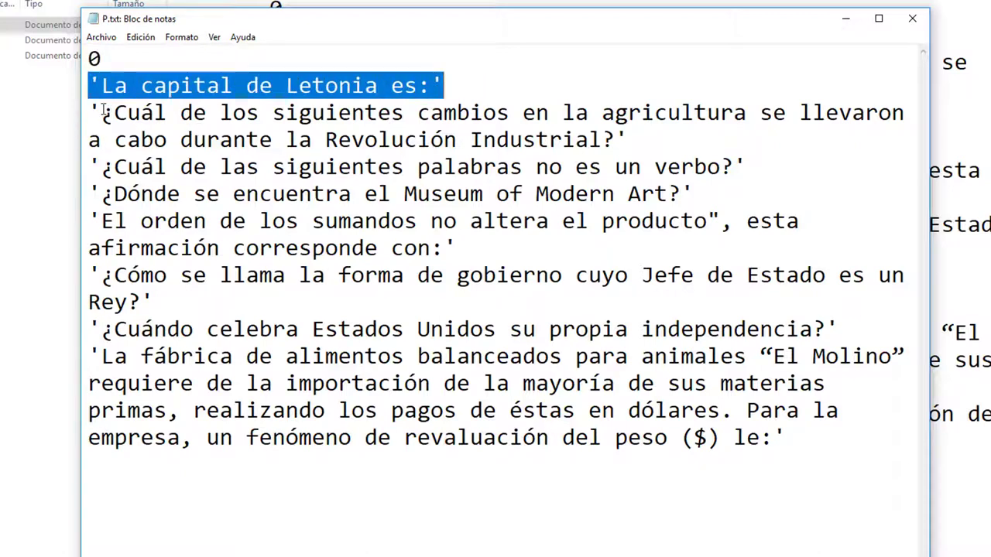
{"action": "left_click_drag", "start_coordinate": [90, 112], "coordinate": [671, 133]}
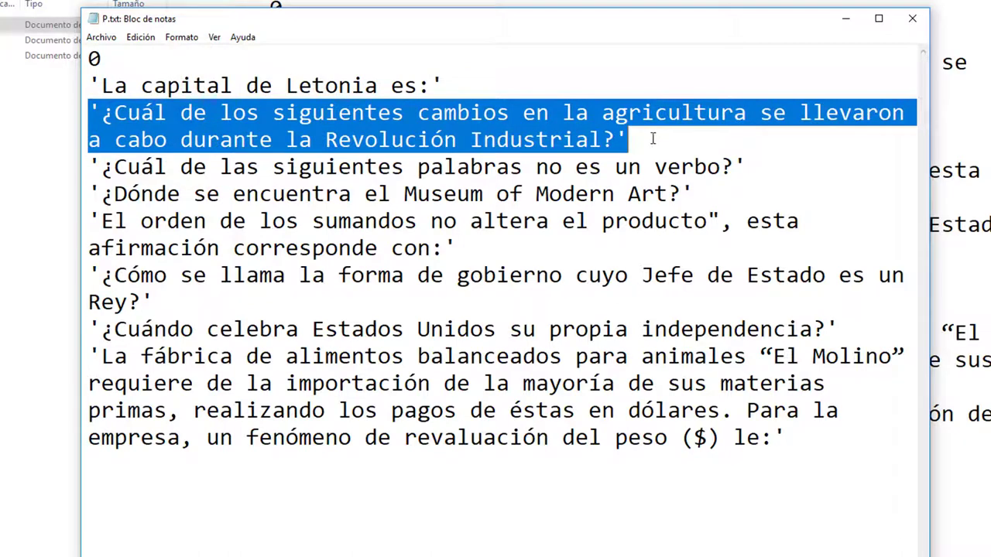
{"action": "left_click_drag", "start_coordinate": [92, 167], "coordinate": [793, 170]}
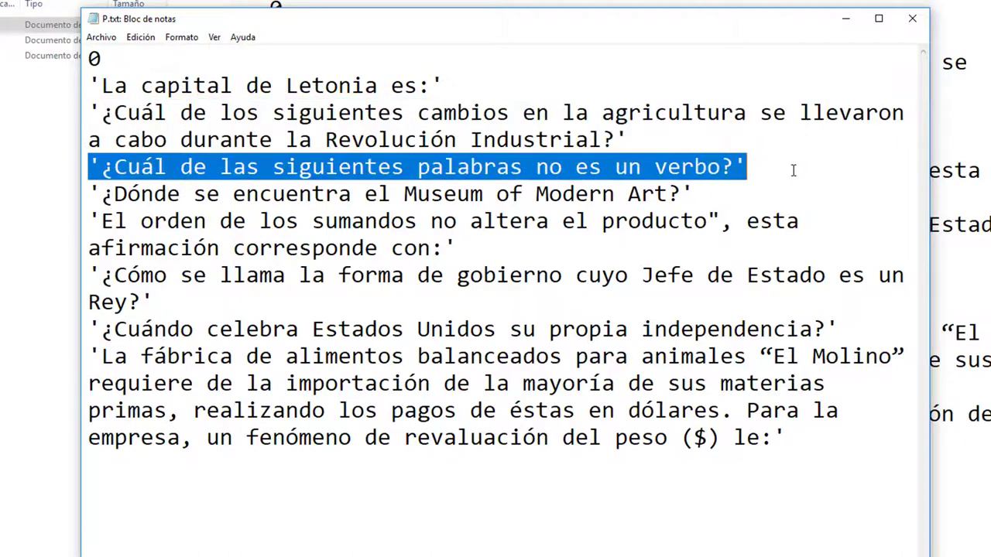
{"action": "left_click_drag", "start_coordinate": [90, 355], "coordinate": [803, 437]}
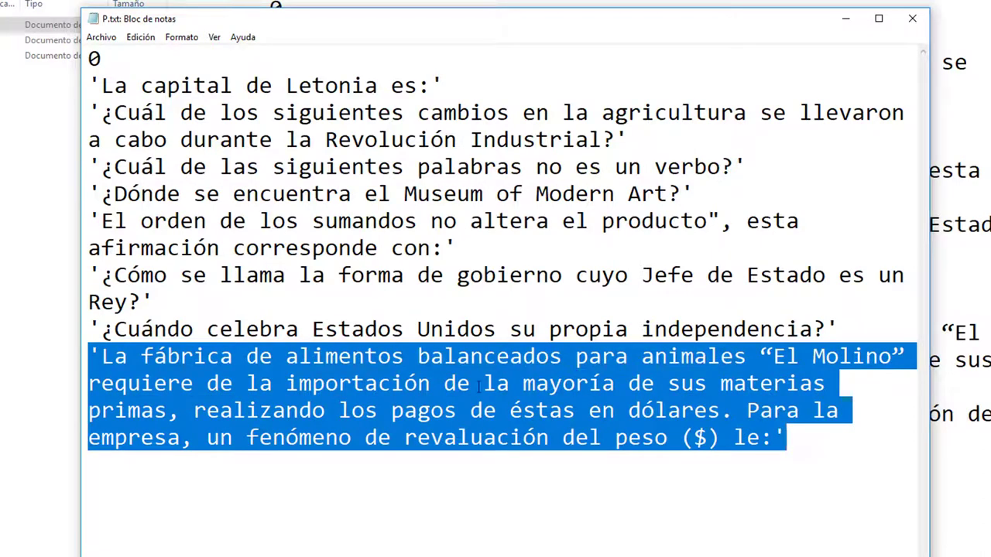
Return to the configuration and examine vector P's content area and its linked file textos/P.txt.
{"action": "left_click", "coordinate": [843, 27]}
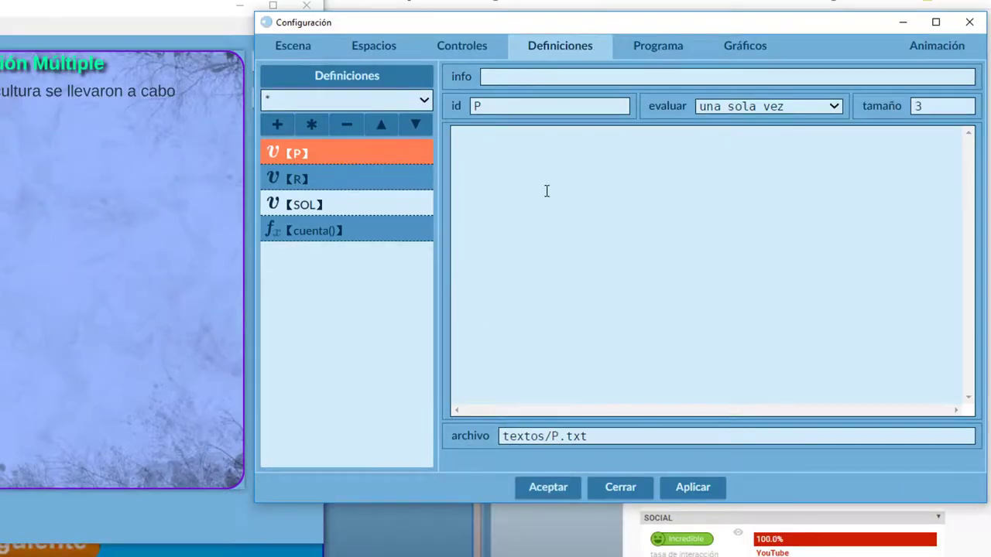
{"action": "left_click", "coordinate": [510, 138]}
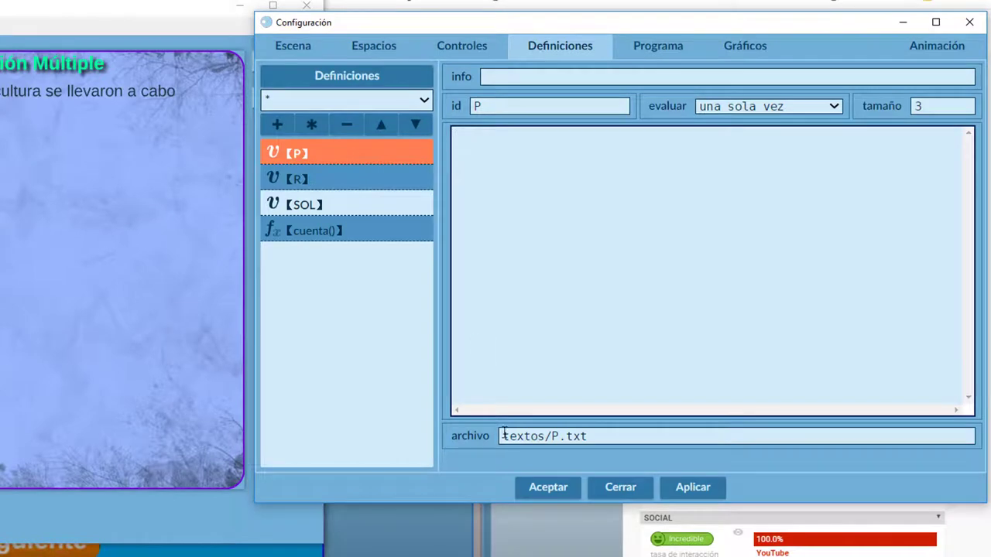
{"action": "left_click_drag", "start_coordinate": [503, 437], "coordinate": [619, 439]}
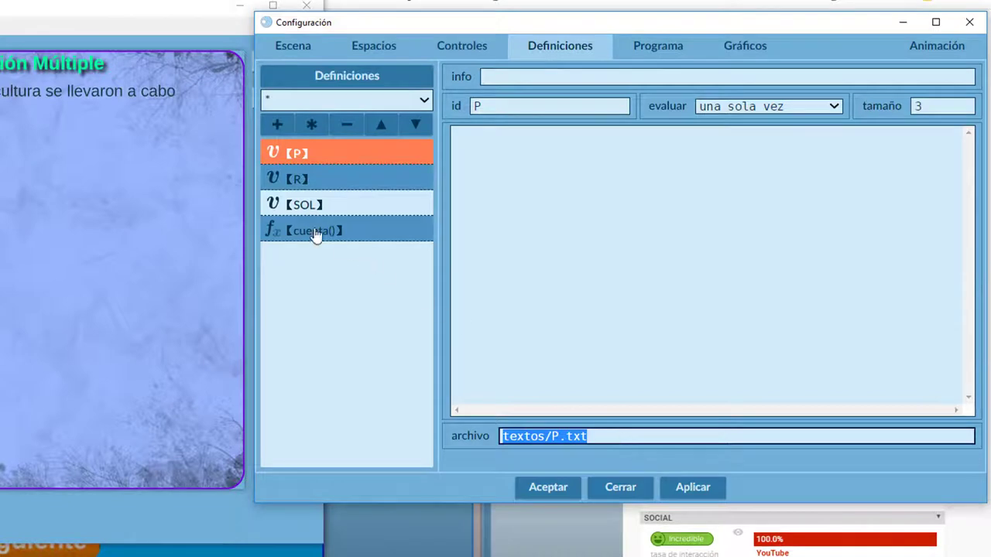
Inspect the definitions of vectors R and SOL, and preview R.txt and SOL.txt in the textos folder.
{"action": "left_click", "coordinate": [289, 186]}
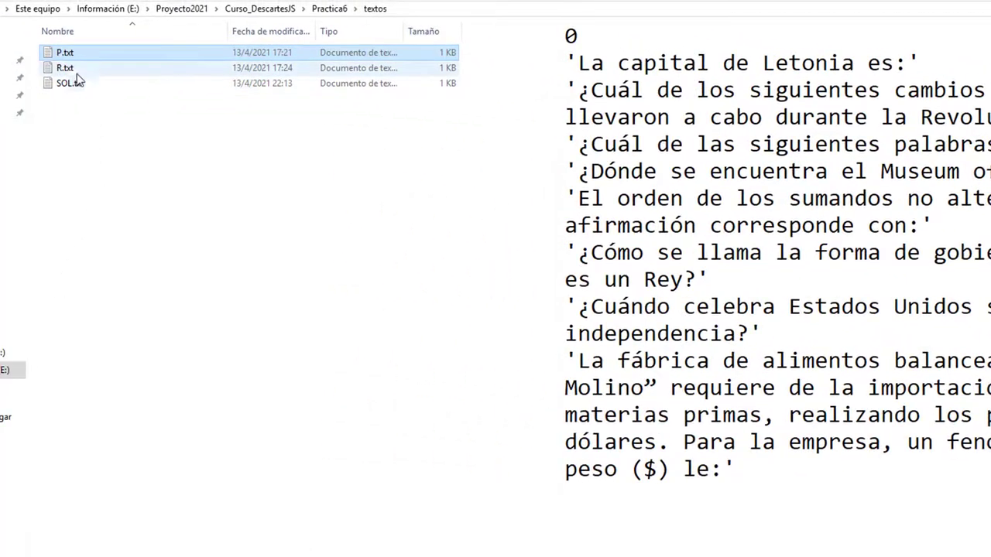
{"action": "left_click", "coordinate": [78, 71]}
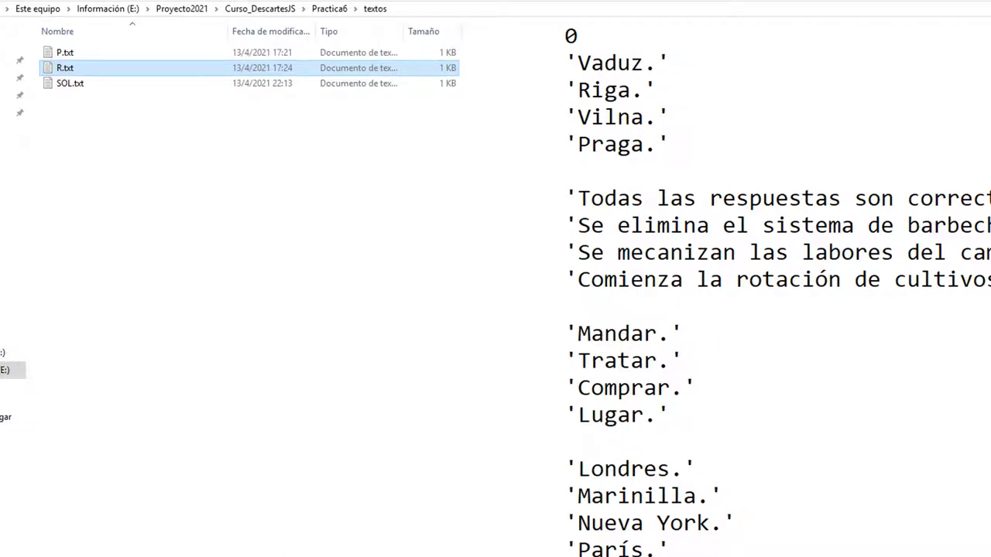
{"action": "key", "text": "alt+Tab"}
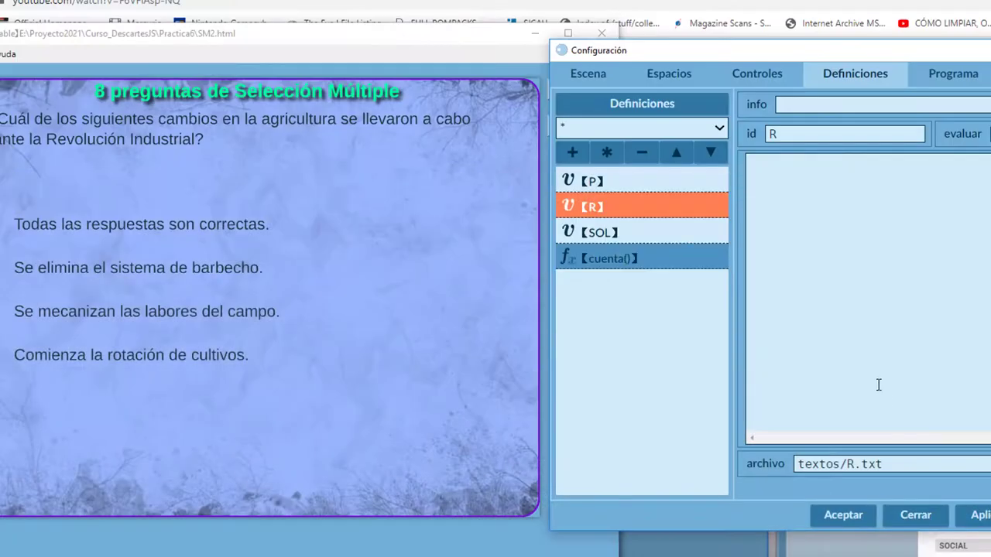
{"action": "left_click", "coordinate": [609, 238]}
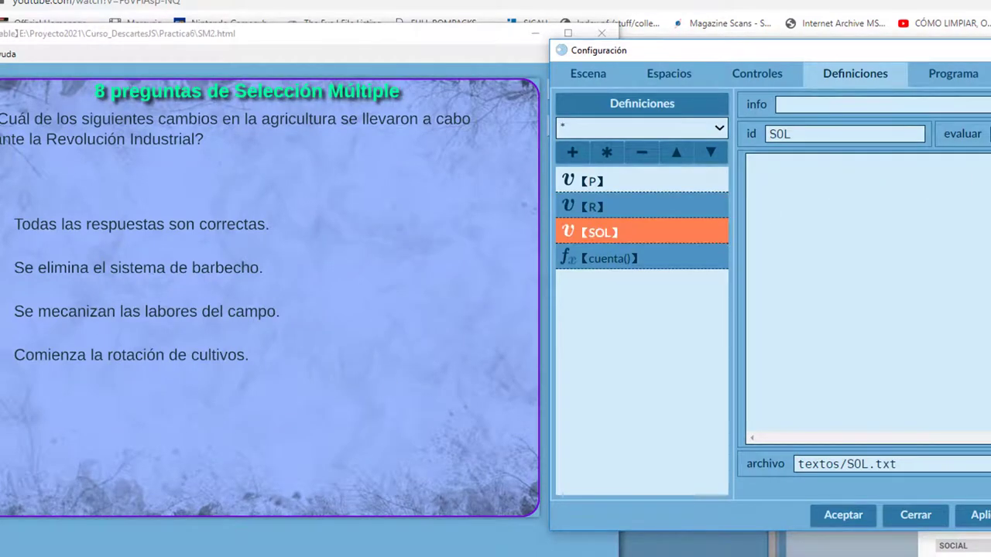
{"action": "left_click", "coordinate": [977, 515]}
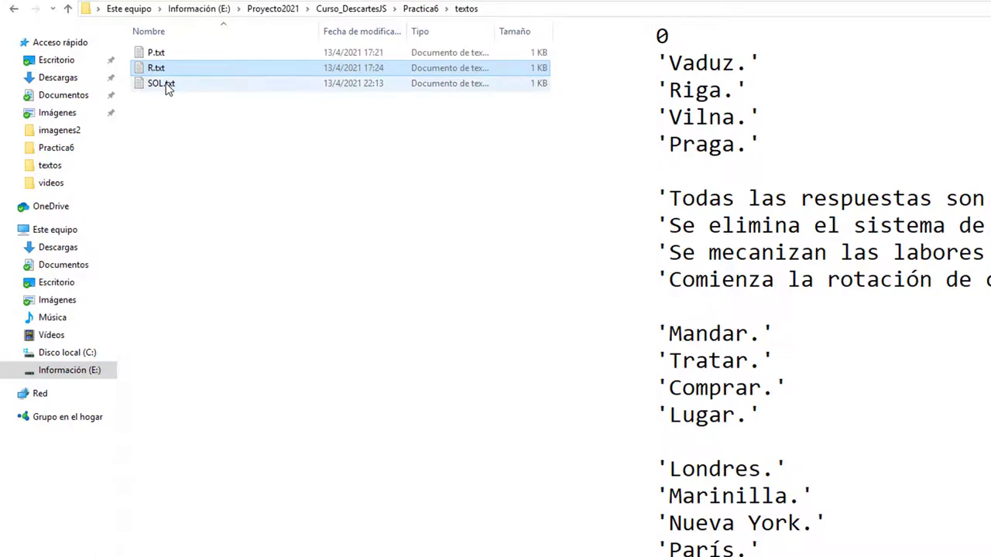
{"action": "left_click", "coordinate": [167, 85]}
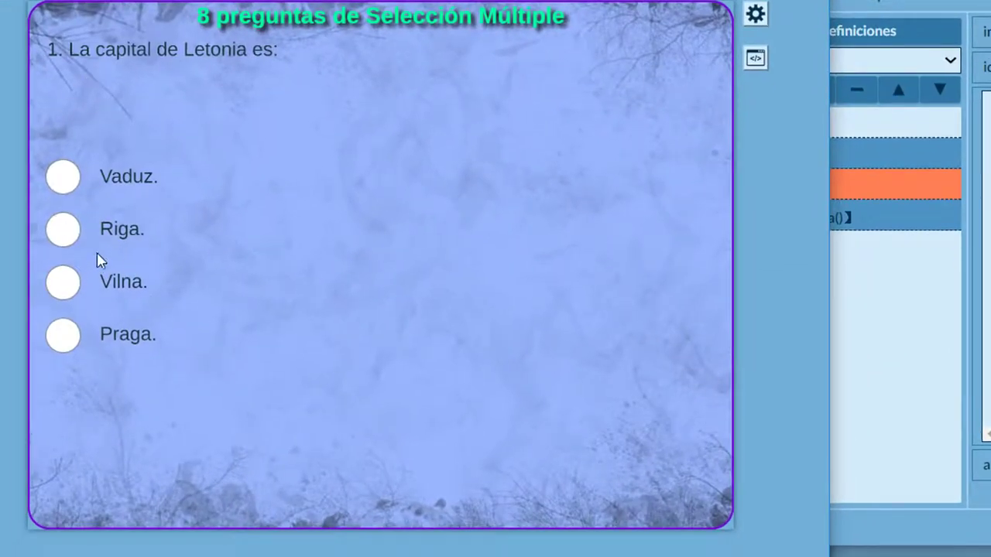
Test the quiz by answering question 1 with Riga and question 2 with "Todas las respuestas son correctas.".
{"action": "left_click", "coordinate": [73, 234]}
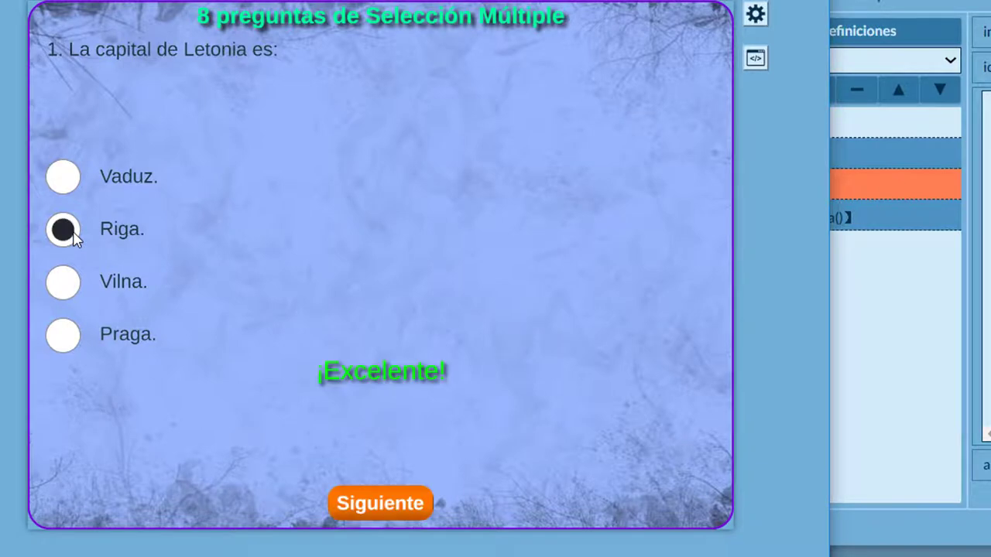
{"action": "left_click", "coordinate": [372, 507]}
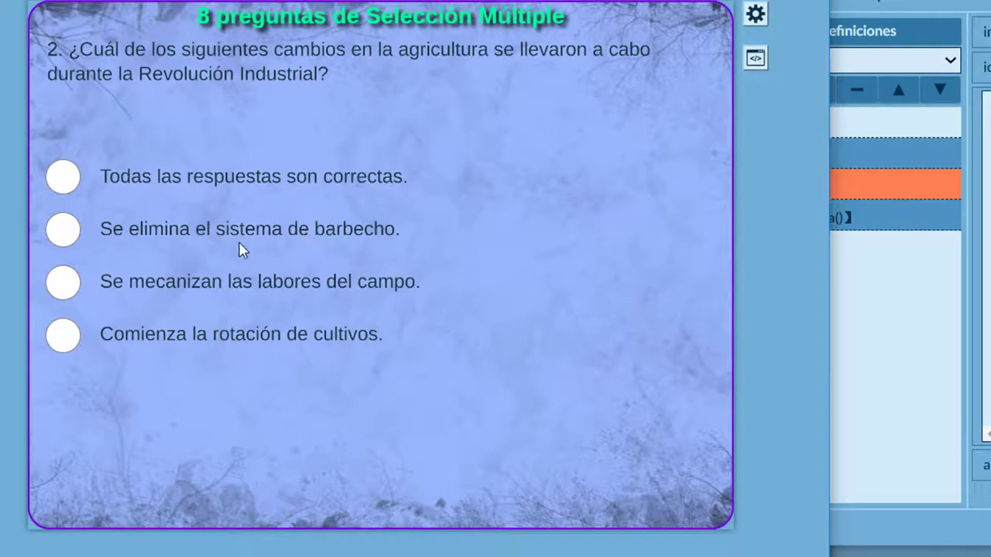
{"action": "left_click", "coordinate": [65, 183]}
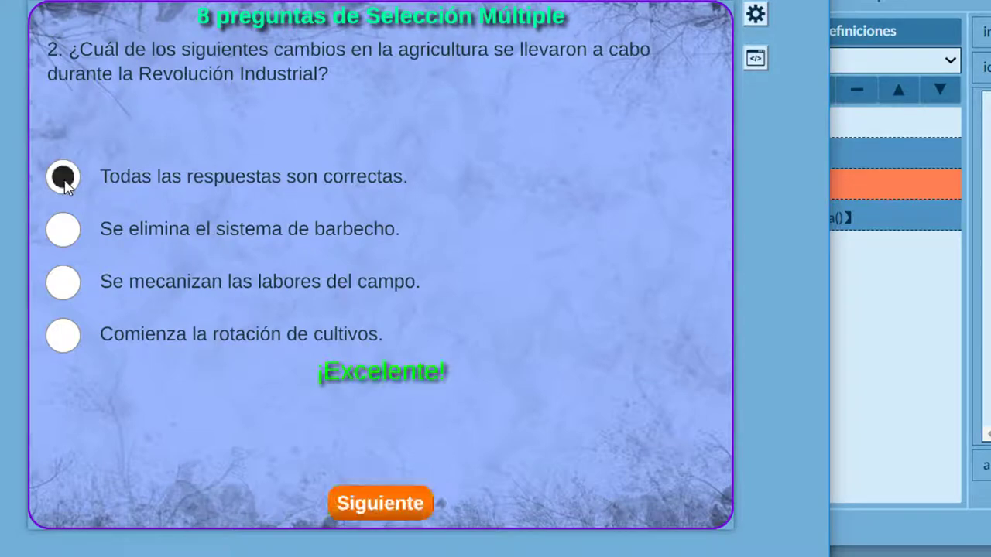
Return to the configuration and review the cuenta() function and the INICIO algorithm's cuenta() and pregunta=1 lines.
{"action": "left_click", "coordinate": [895, 183]}
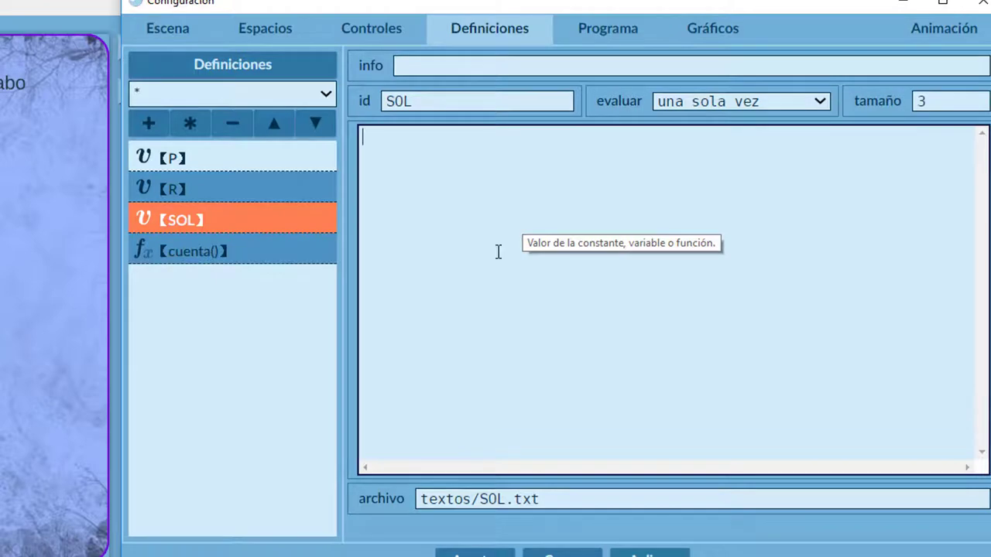
{"action": "left_click", "coordinate": [186, 260]}
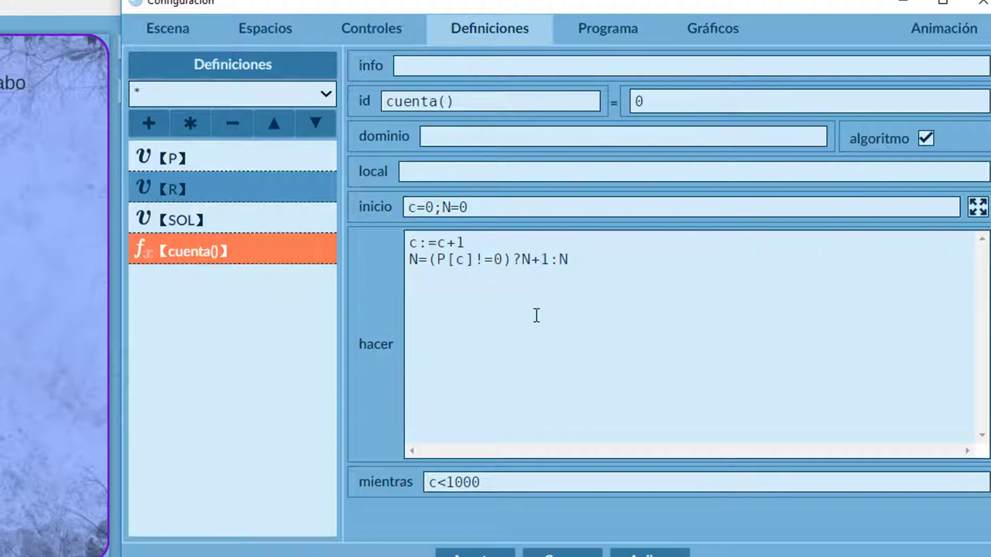
{"action": "left_click", "coordinate": [610, 38]}
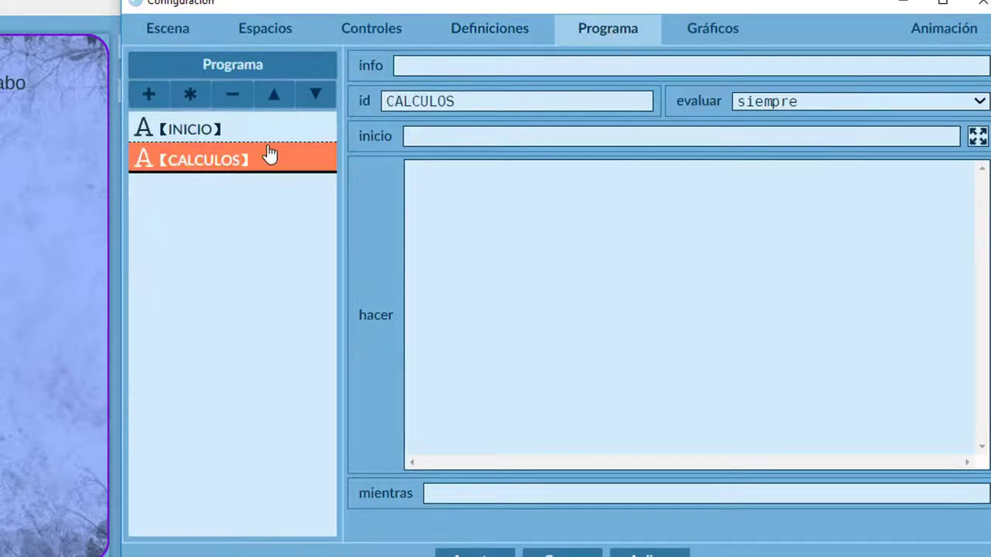
{"action": "left_click", "coordinate": [203, 130]}
{"action": "left_click_drag", "start_coordinate": [407, 178], "coordinate": [504, 175]}
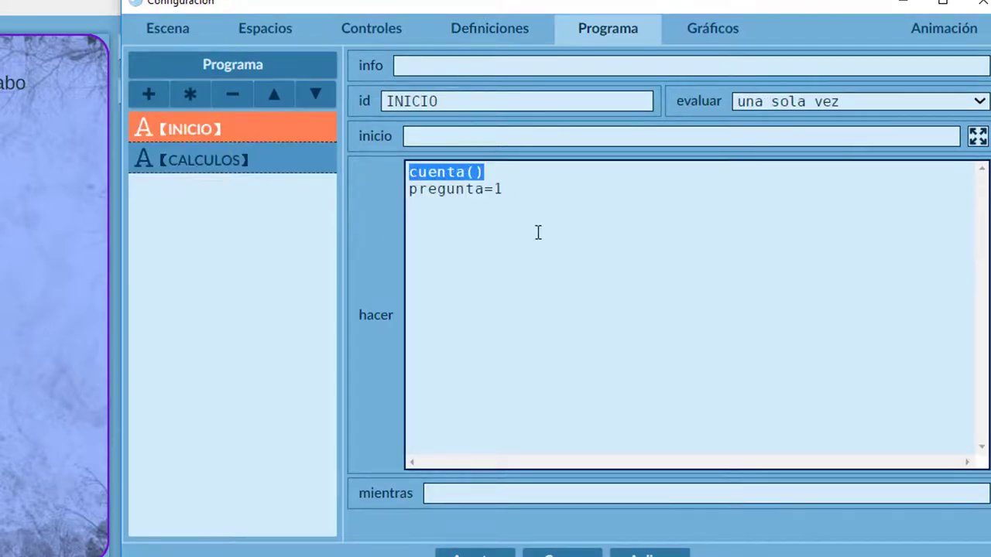
{"action": "left_click", "coordinate": [412, 194]}
{"action": "left_click_drag", "start_coordinate": [413, 199], "coordinate": [514, 198]}
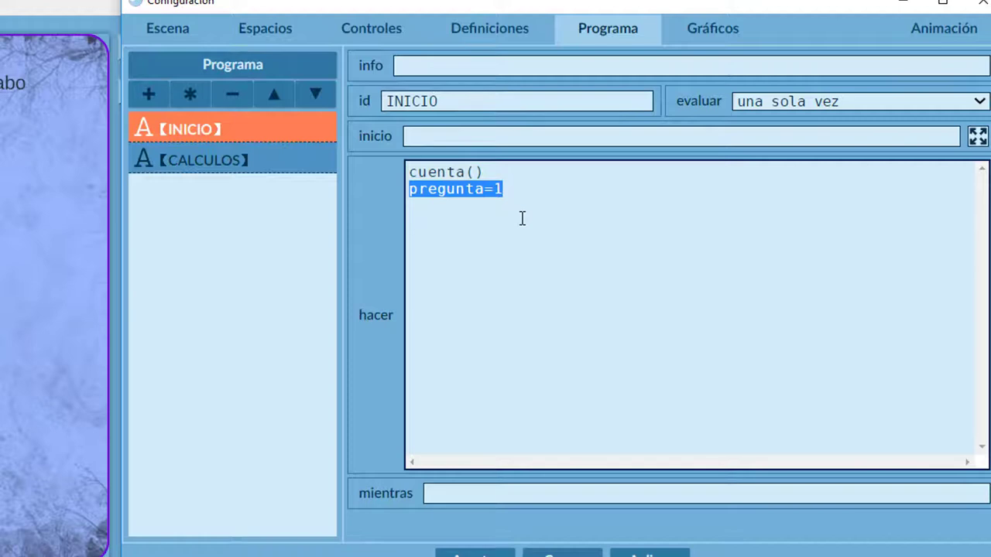
Examine the graphic texts for the quiz title and the numbered question, including the [pregunta] and [P[pregunta]] references.
{"action": "left_click", "coordinate": [689, 39]}
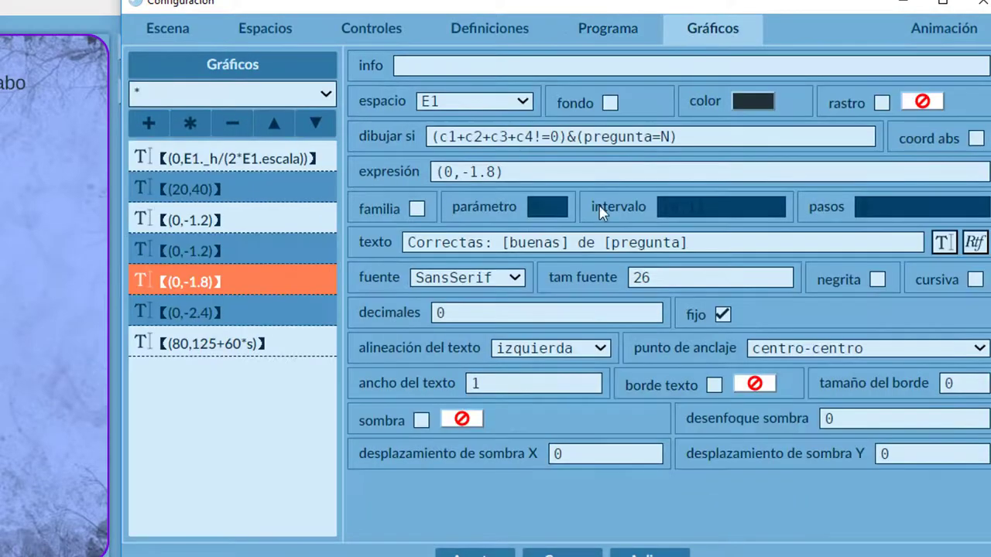
{"action": "left_click", "coordinate": [238, 160]}
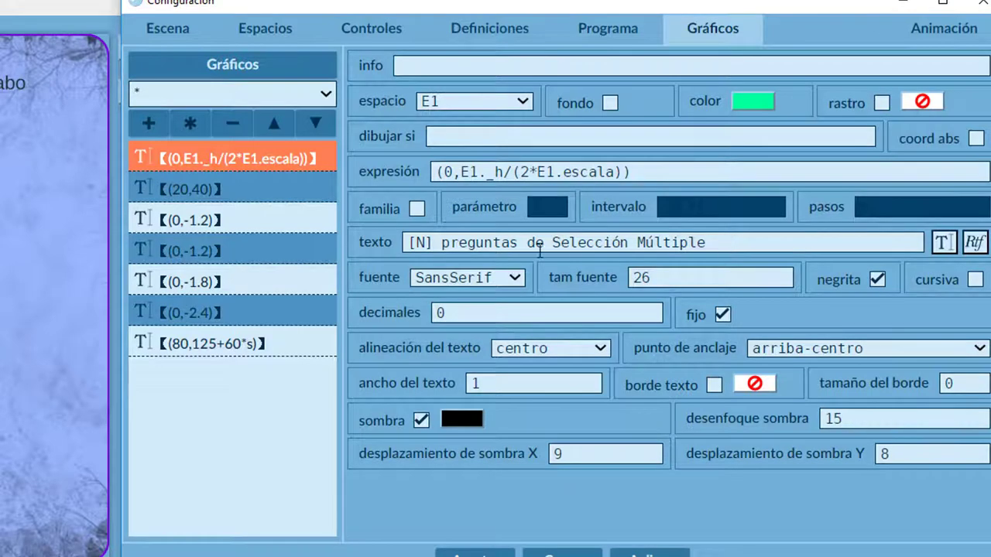
{"action": "left_click_drag", "start_coordinate": [551, 244], "coordinate": [725, 244]}
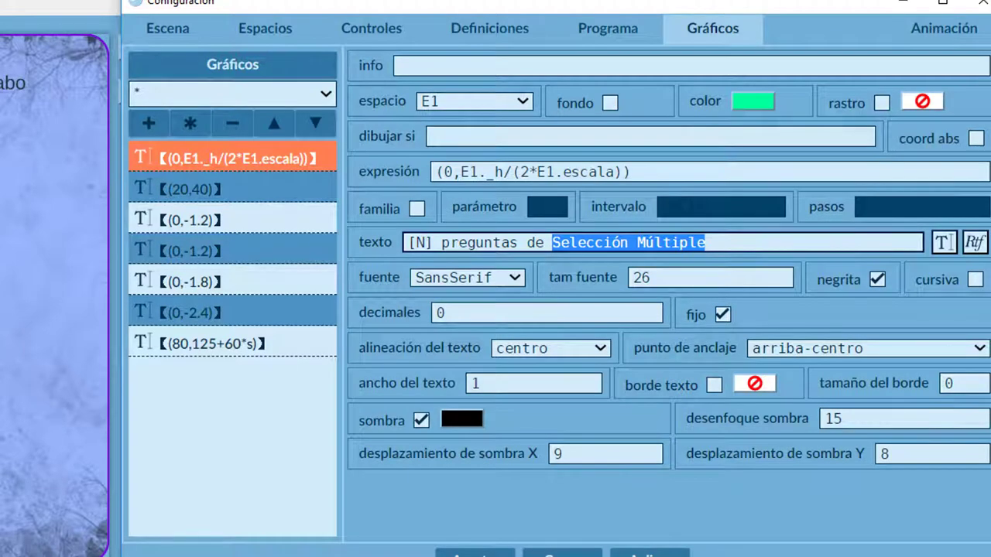
{"action": "left_click", "coordinate": [188, 197]}
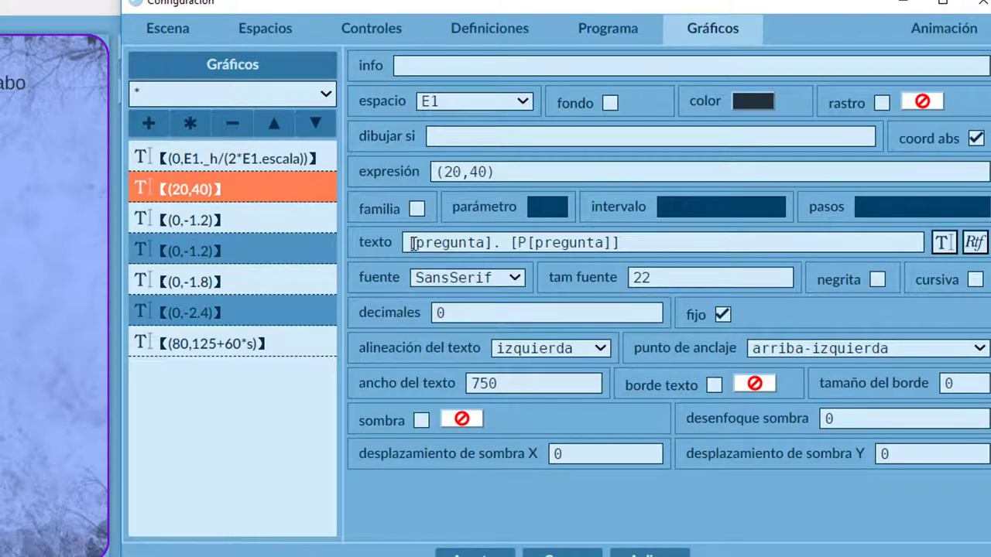
{"action": "left_click_drag", "start_coordinate": [404, 245], "coordinate": [490, 243]}
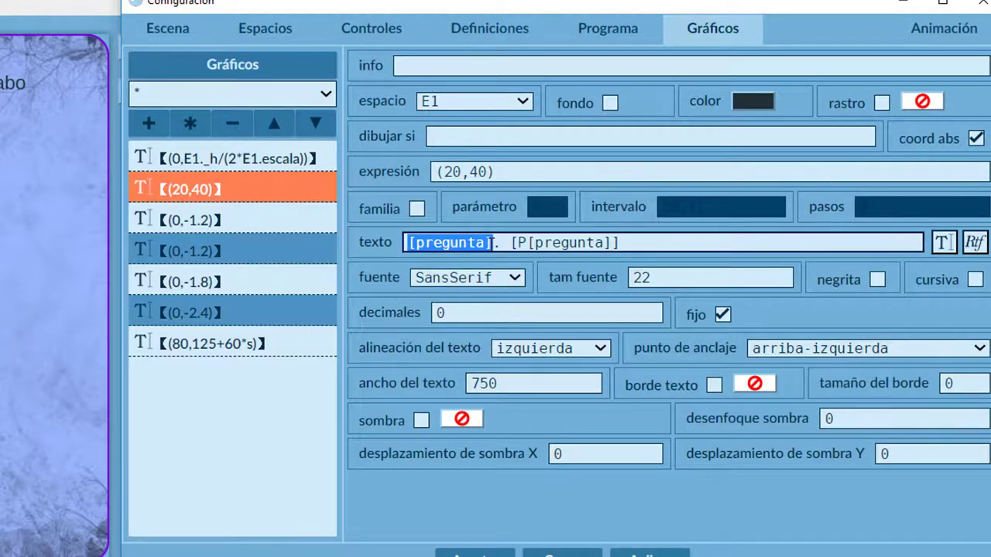
{"action": "left_click_drag", "start_coordinate": [510, 245], "coordinate": [625, 244]}
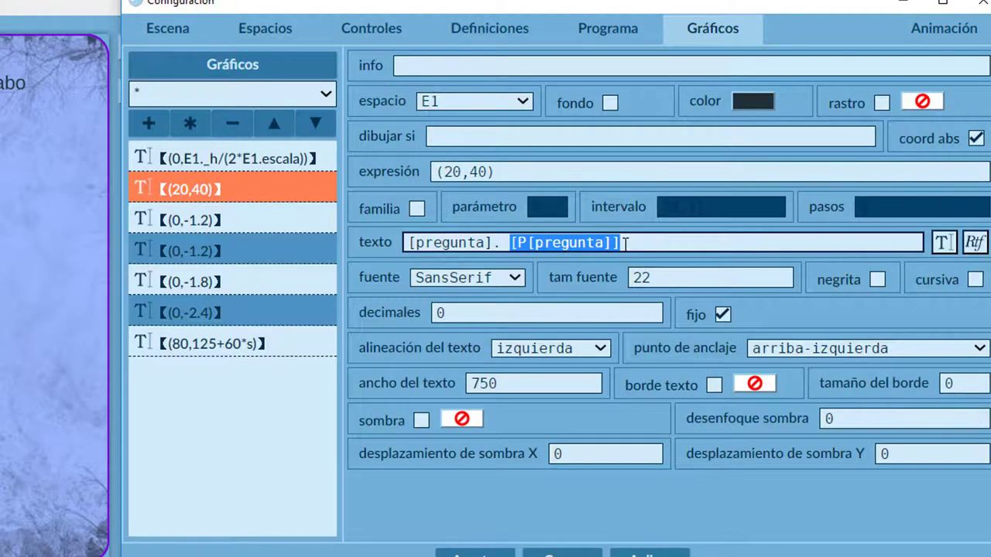
Compare the drawing conditions of the ¡Excelente! and ¡Incorrecto! feedback texts, focusing on the SOL vector reference.
{"action": "left_click", "coordinate": [217, 221]}
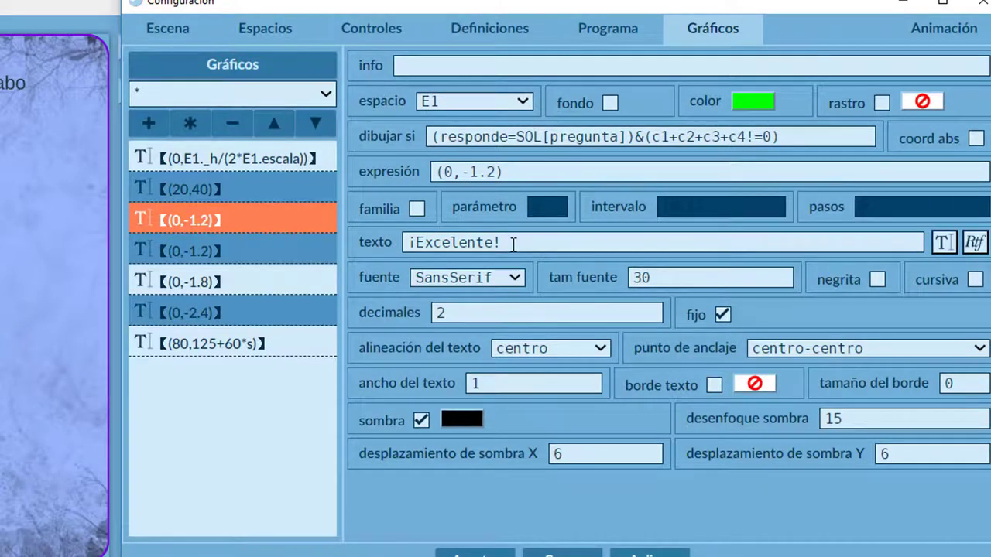
{"action": "left_click_drag", "start_coordinate": [518, 137], "coordinate": [542, 138]}
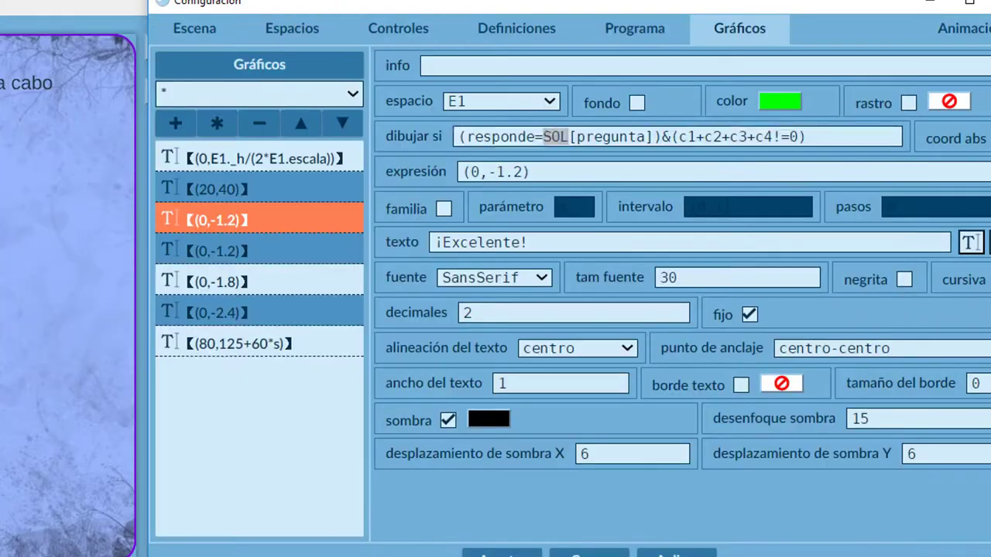
{"action": "double_click", "coordinate": [555, 136]}
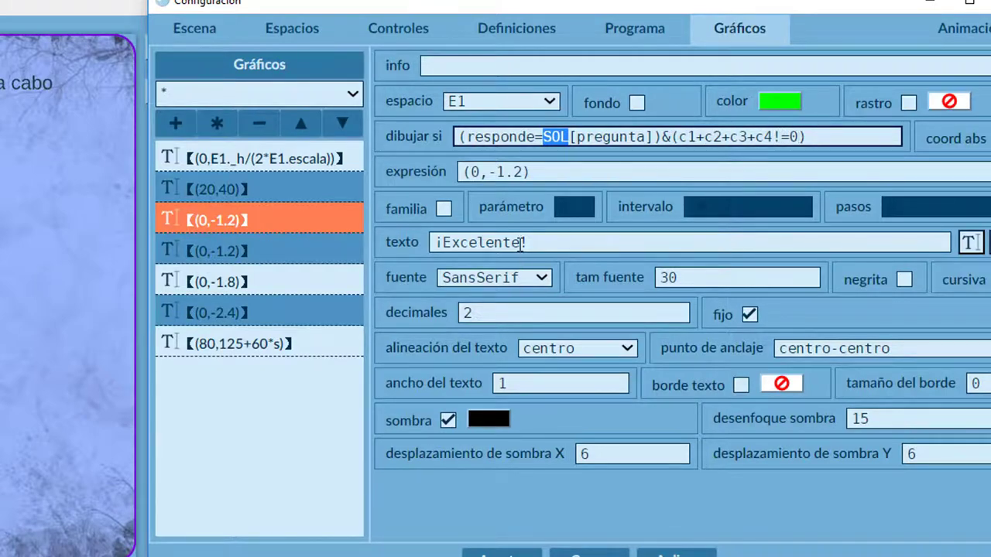
{"action": "left_click", "coordinate": [228, 249]}
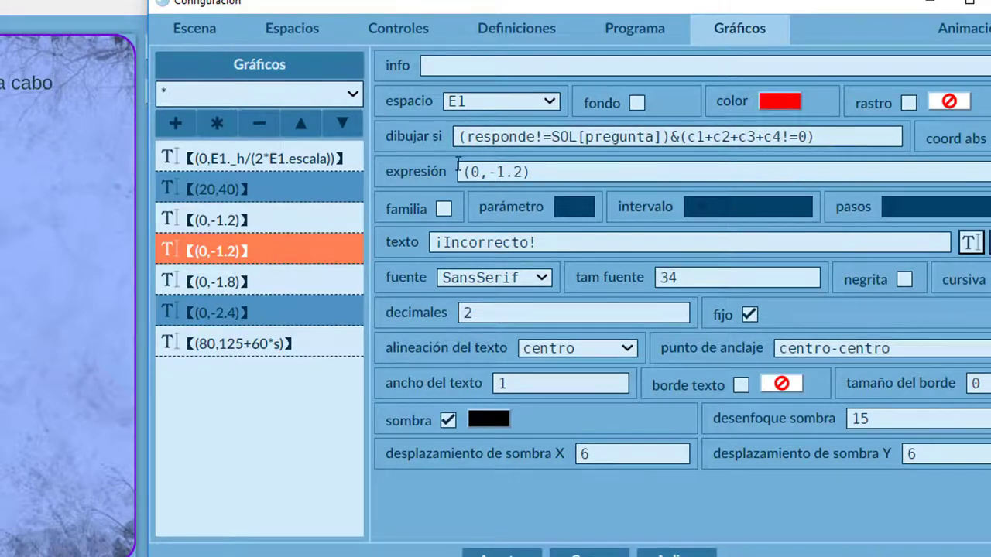
Inspect the texts for the correct-answer count, the final grade and the answer options at (80,125+60*s).
{"action": "left_click", "coordinate": [225, 283]}
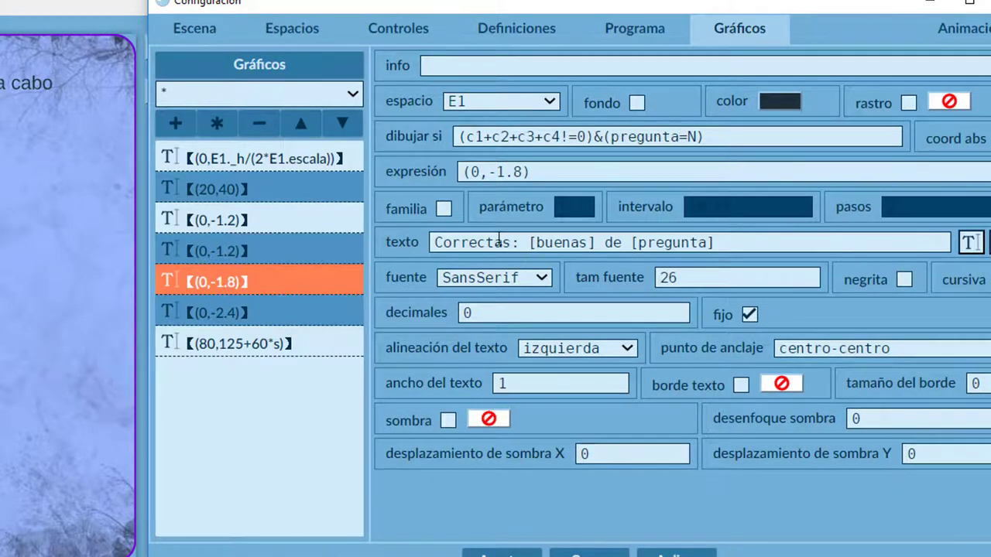
{"action": "left_click_drag", "start_coordinate": [467, 137], "coordinate": [567, 136]}
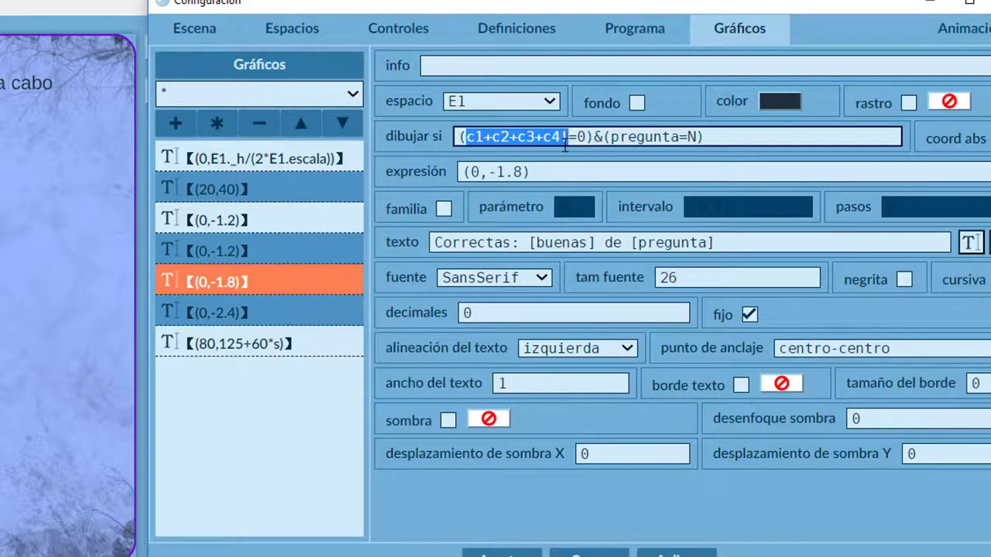
{"action": "left_click", "coordinate": [243, 311]}
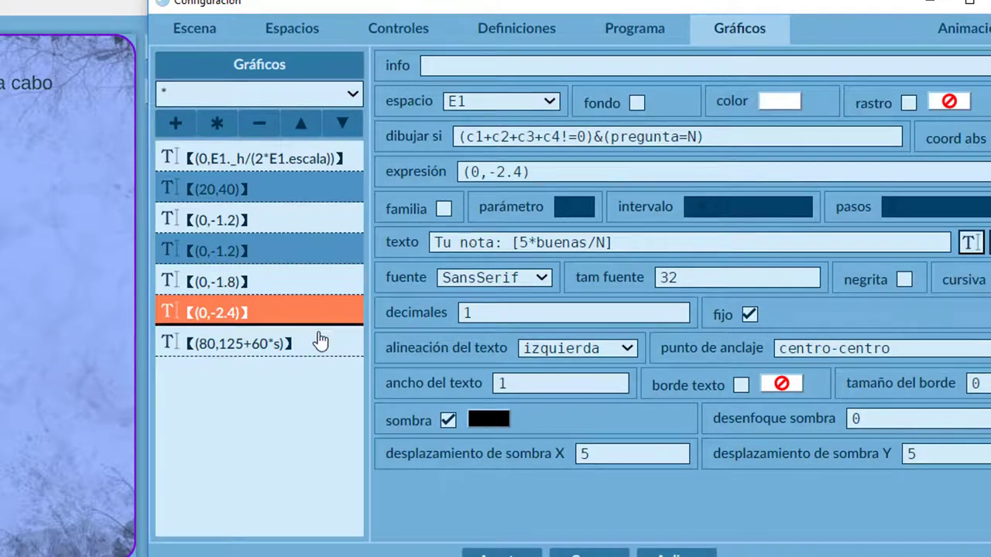
{"action": "left_click", "coordinate": [237, 350]}
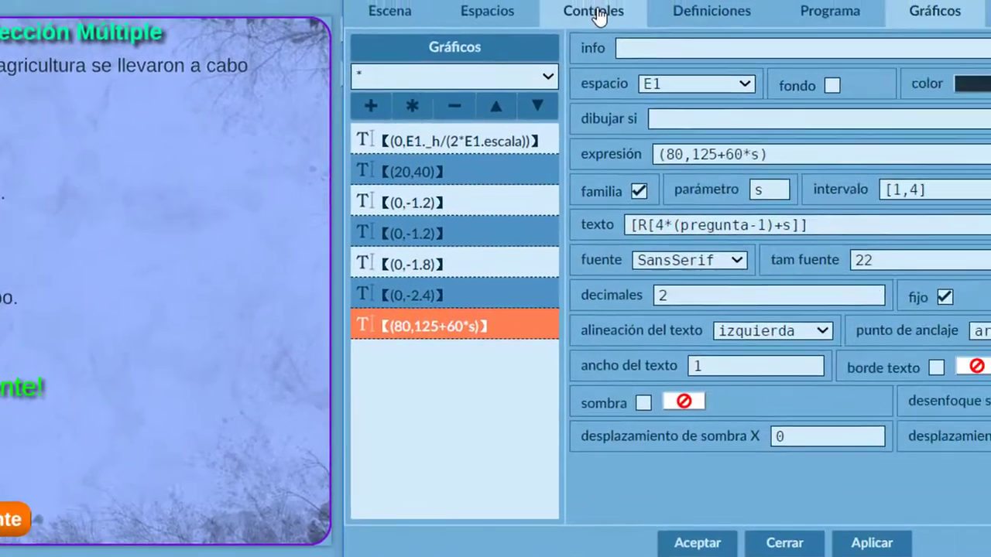
Compare the position expressions of the answer checkbox controls c1, c2, c3 and c4.
{"action": "left_click", "coordinate": [598, 14]}
{"action": "left_click", "coordinate": [217, 194]}
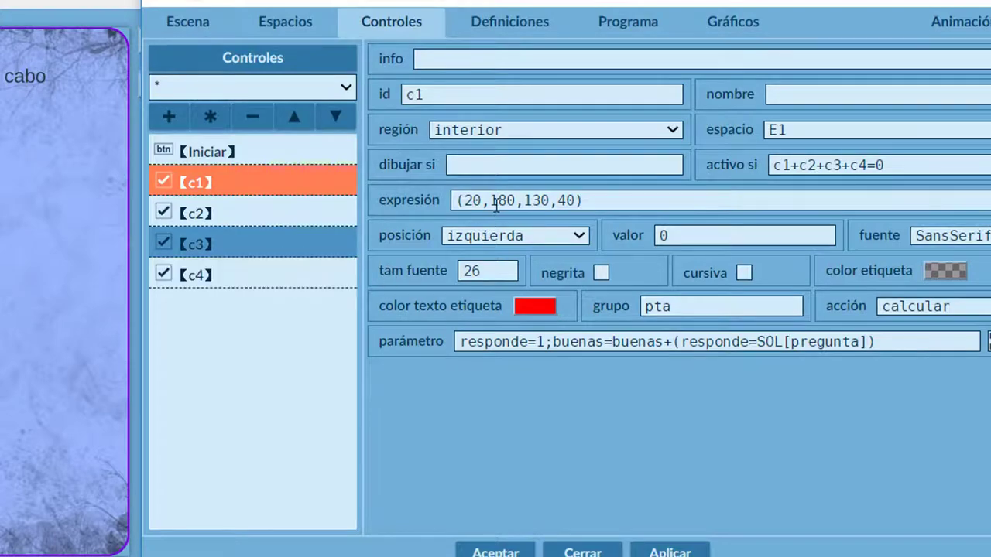
{"action": "left_click_drag", "start_coordinate": [490, 201], "coordinate": [584, 200]}
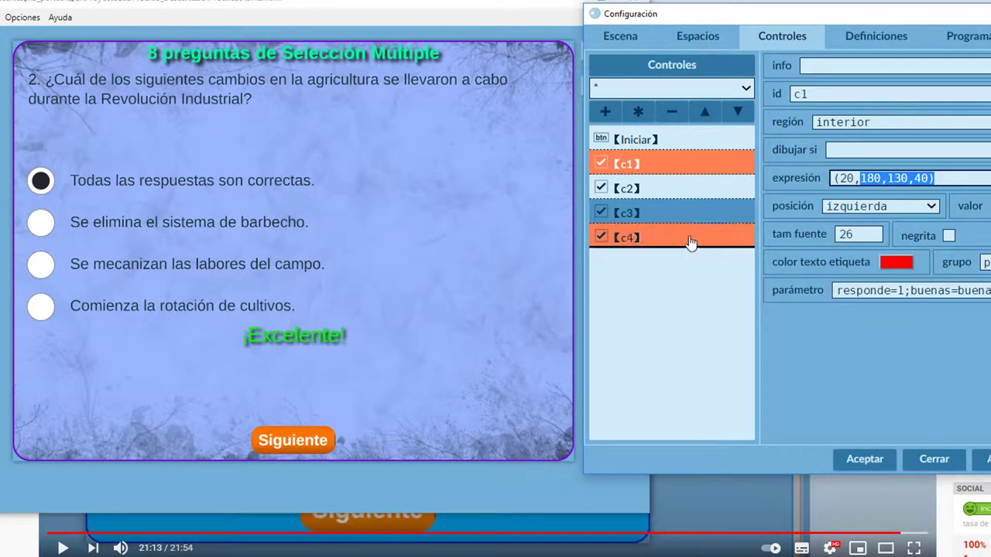
{"action": "left_click", "coordinate": [642, 190]}
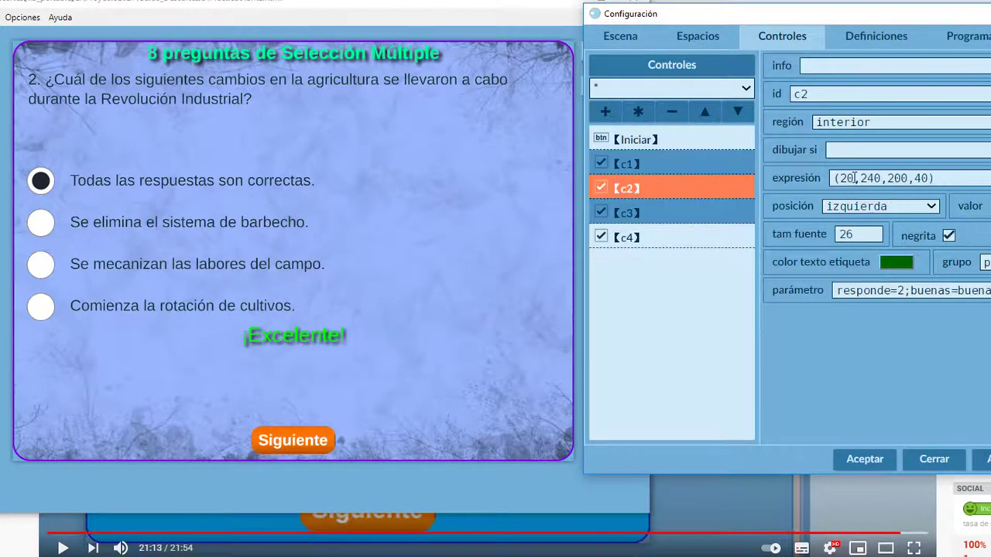
{"action": "left_click", "coordinate": [631, 214]}
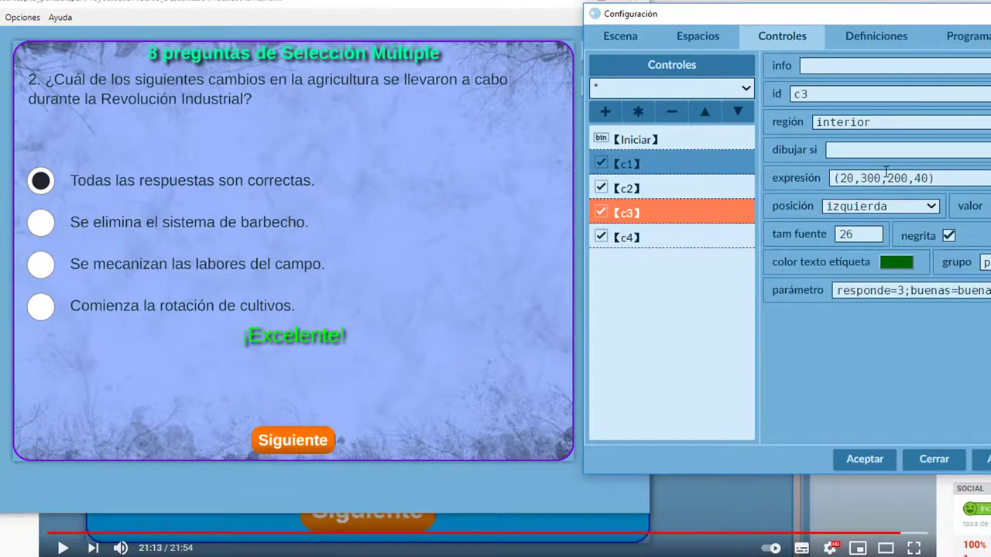
{"action": "left_click", "coordinate": [635, 239]}
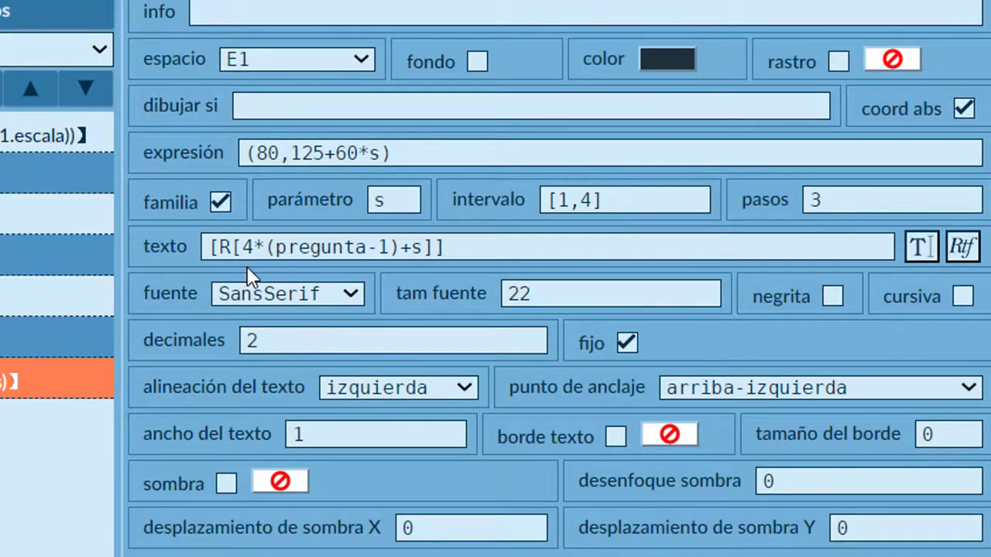
Examine the answer-option text family's formula [R[4*(pregunta-1)+s]] and the 60 spacing in its position expression.
{"action": "left_click_drag", "start_coordinate": [277, 254], "coordinate": [367, 249]}
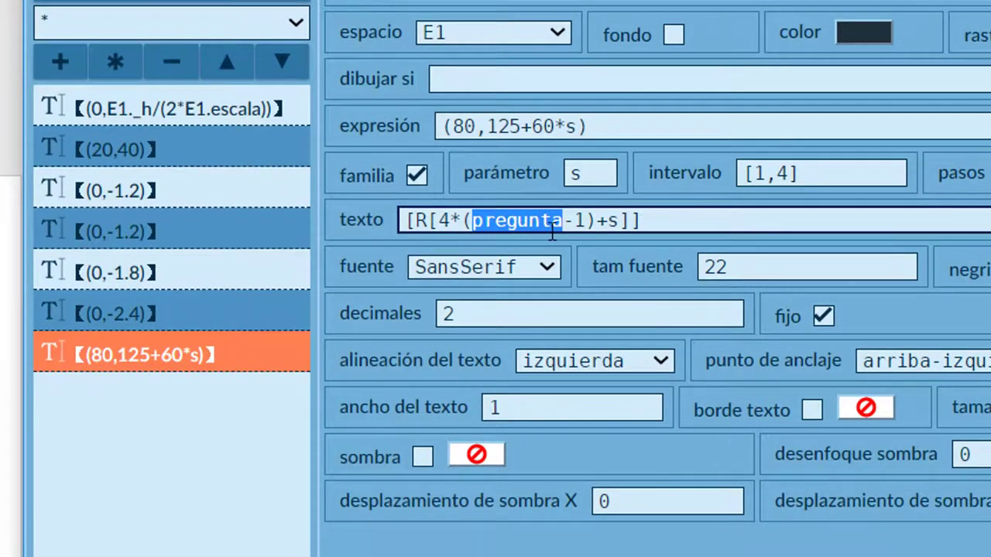
{"action": "left_click", "coordinate": [449, 222]}
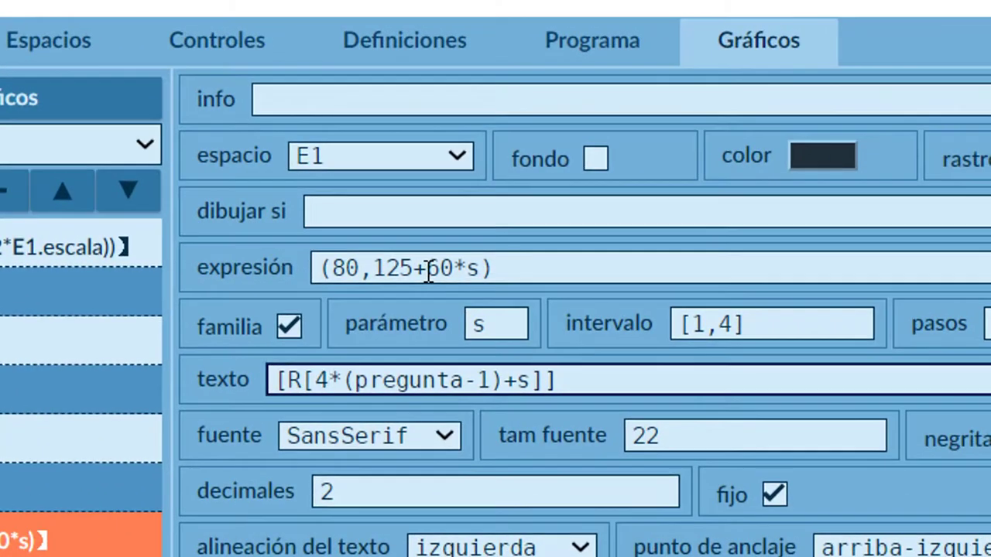
{"action": "left_click_drag", "start_coordinate": [428, 272], "coordinate": [455, 269]}
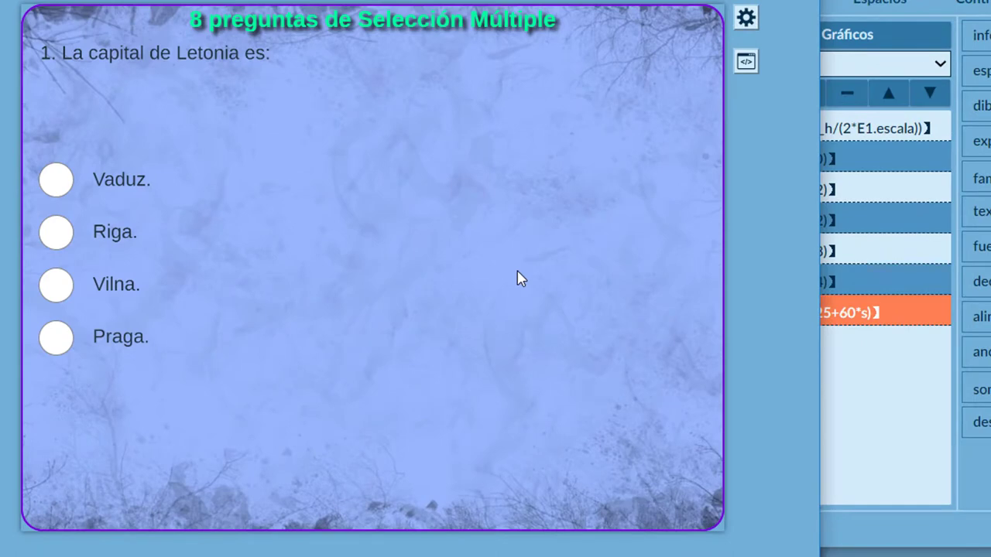
Answer quiz questions 1 to 4 with Riga, "Todas las respuestas son correctas.", Lugar and Nueva York, and advance to question 5.
{"action": "left_click", "coordinate": [59, 236]}
{"action": "left_click", "coordinate": [382, 507]}
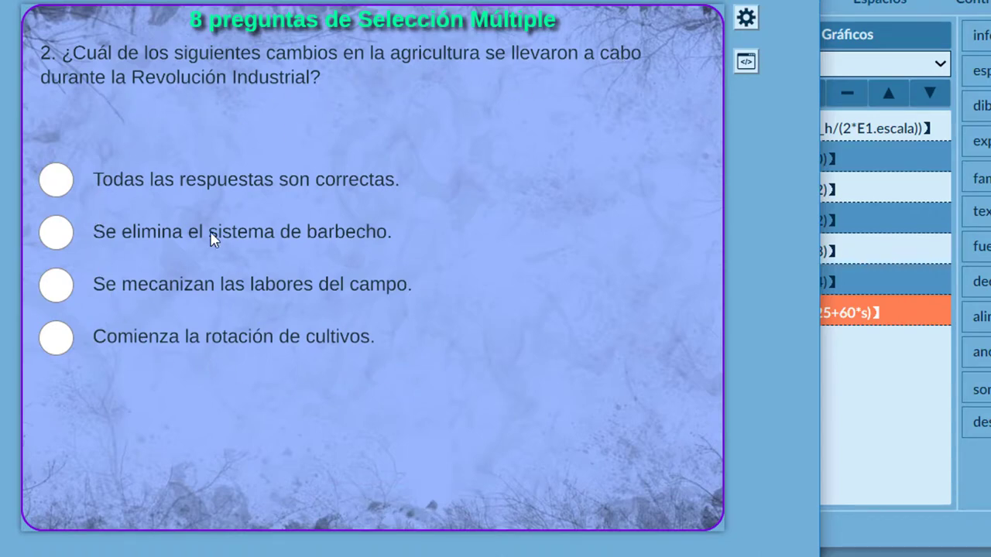
{"action": "left_click", "coordinate": [61, 182]}
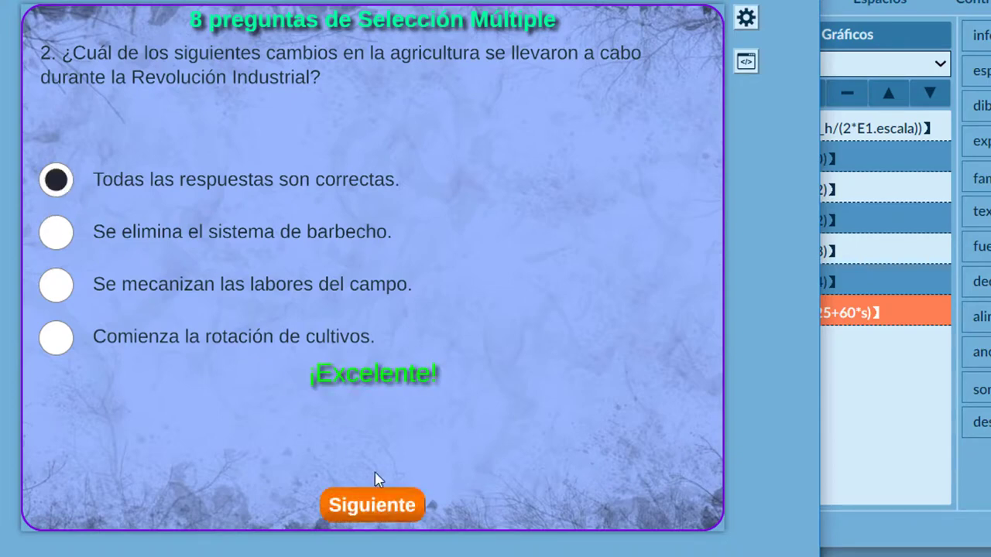
{"action": "left_click", "coordinate": [360, 505]}
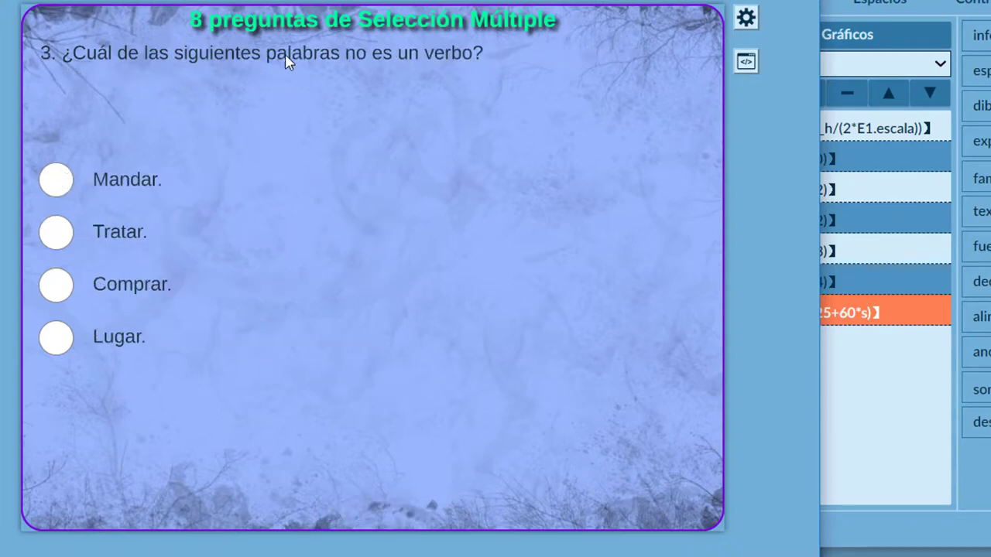
{"action": "left_click", "coordinate": [54, 340]}
{"action": "left_click", "coordinate": [391, 506]}
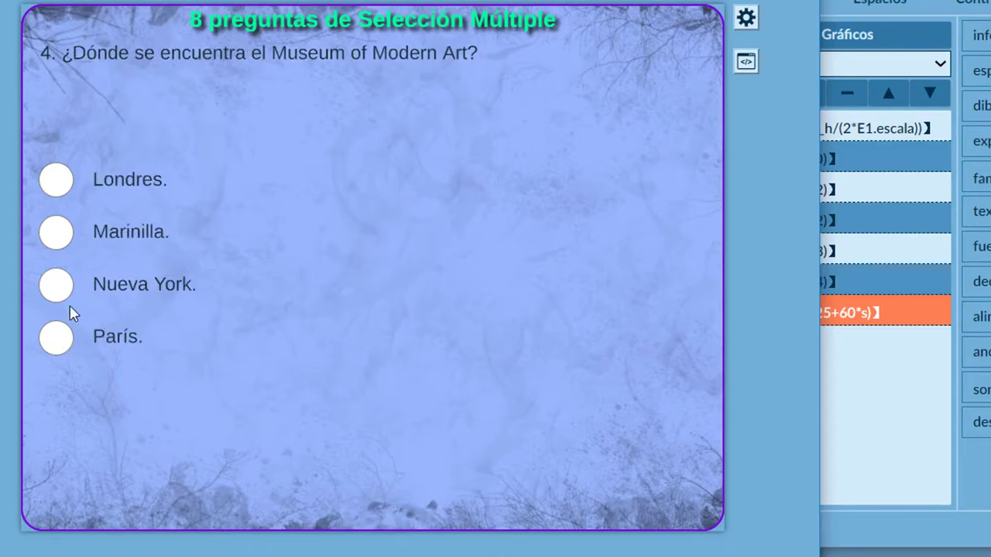
{"action": "left_click", "coordinate": [56, 287]}
{"action": "left_click", "coordinate": [365, 506]}
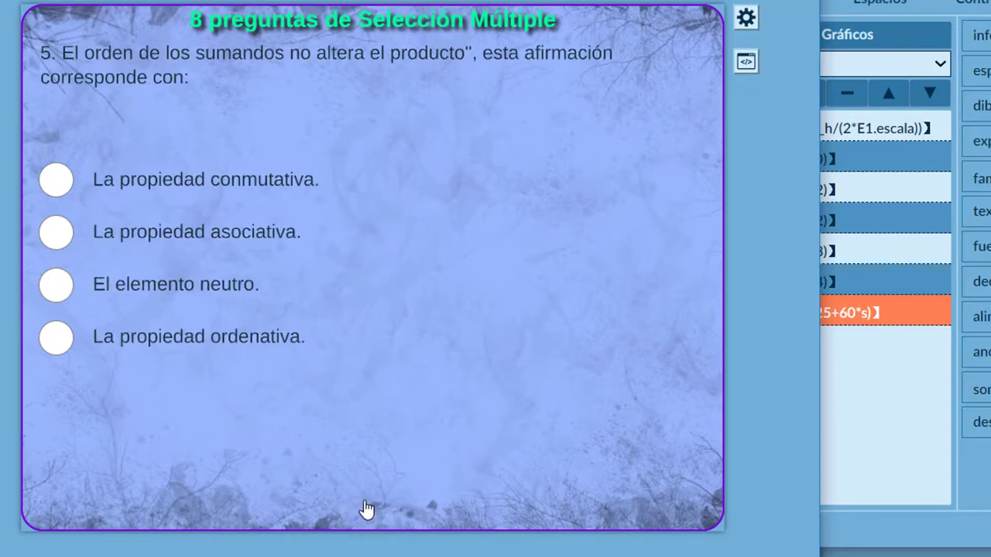